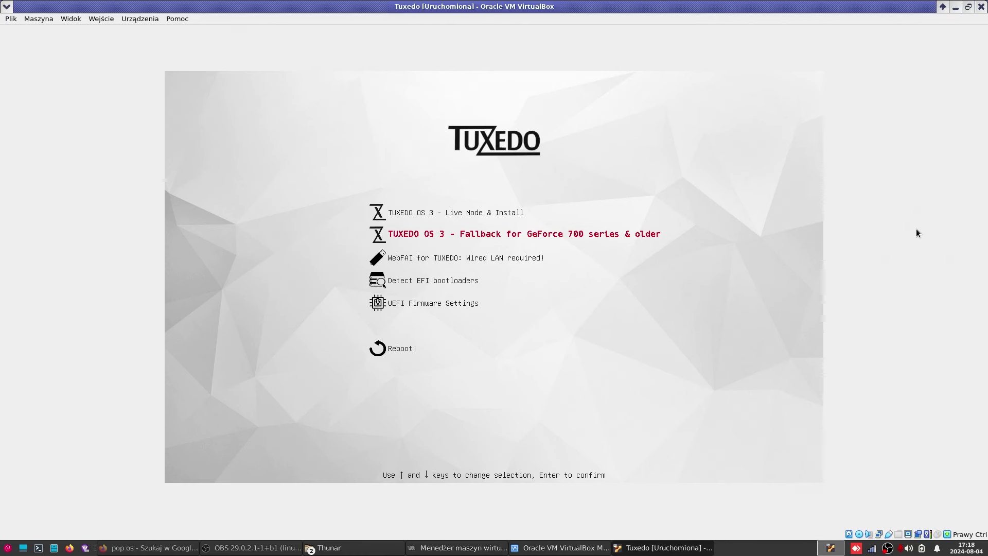
Step: Choose 'TUXEDO OS 3 - Live Mode & Install' in the boot menu and boot it
key("Up")
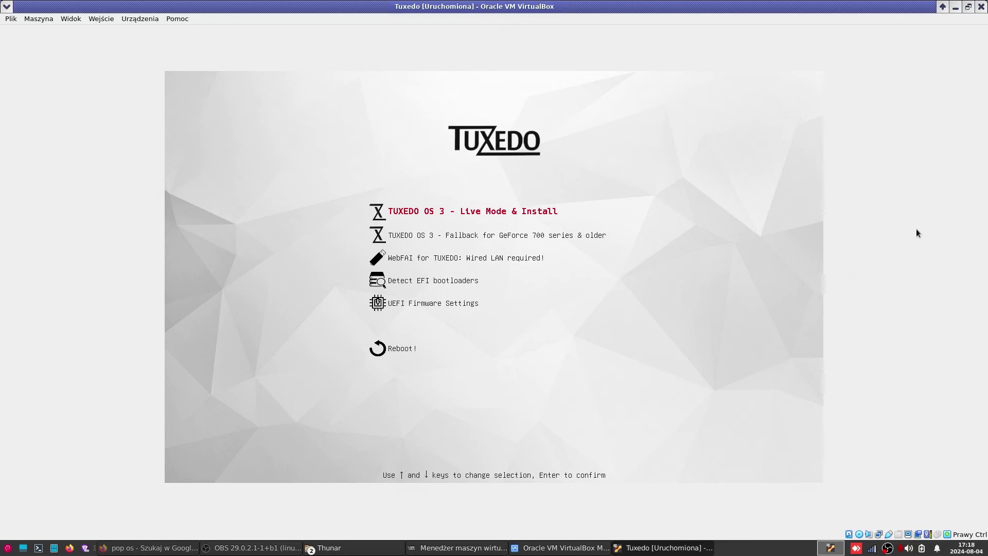
key("Down")
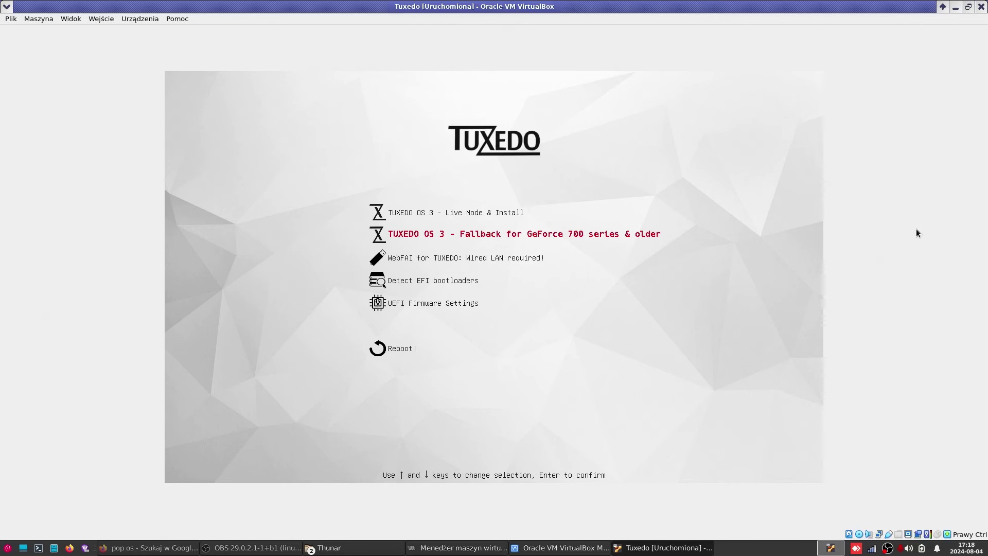
key("Down")
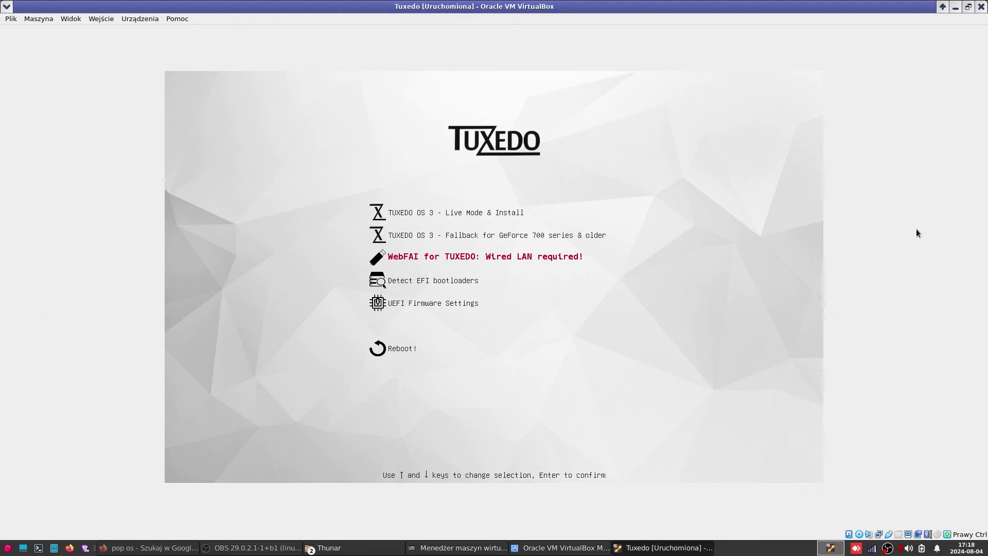
key("Up")
key("Up")
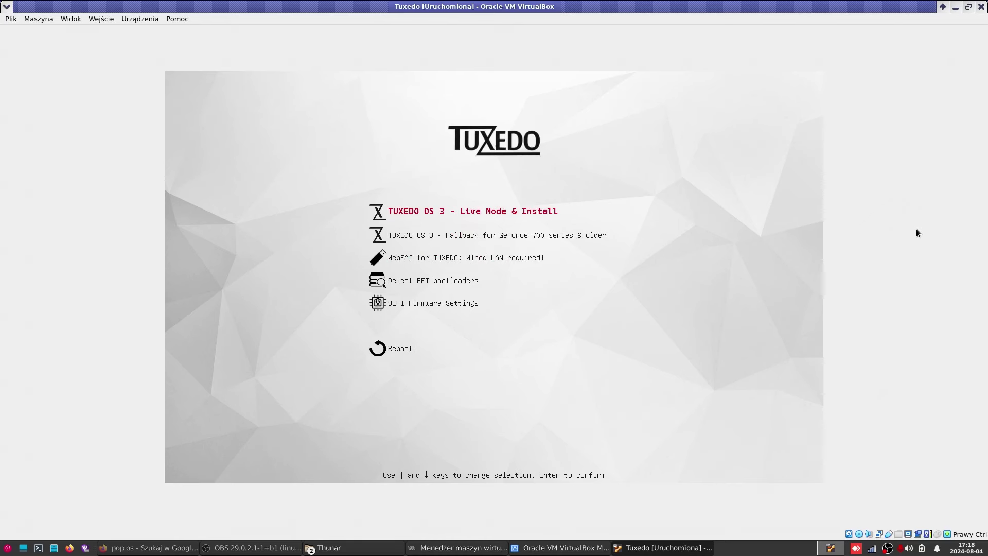
key("Return")
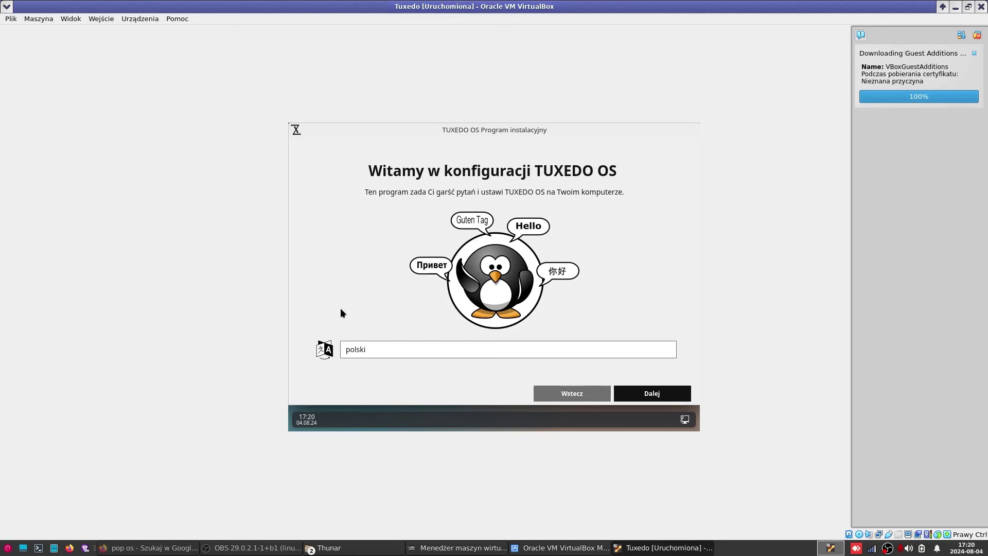
Step: Bring the installer into view, check the guest calendar and network panels, then pass the Polish welcome page
mouse_move(358, 139)
left_mouse_down()
mouse_move(471, 244)
mouse_move(569, 288)
mouse_move(393, 185)
mouse_move(377, 153)
mouse_move(355, 151)
mouse_move(368, 142)
left_mouse_up()
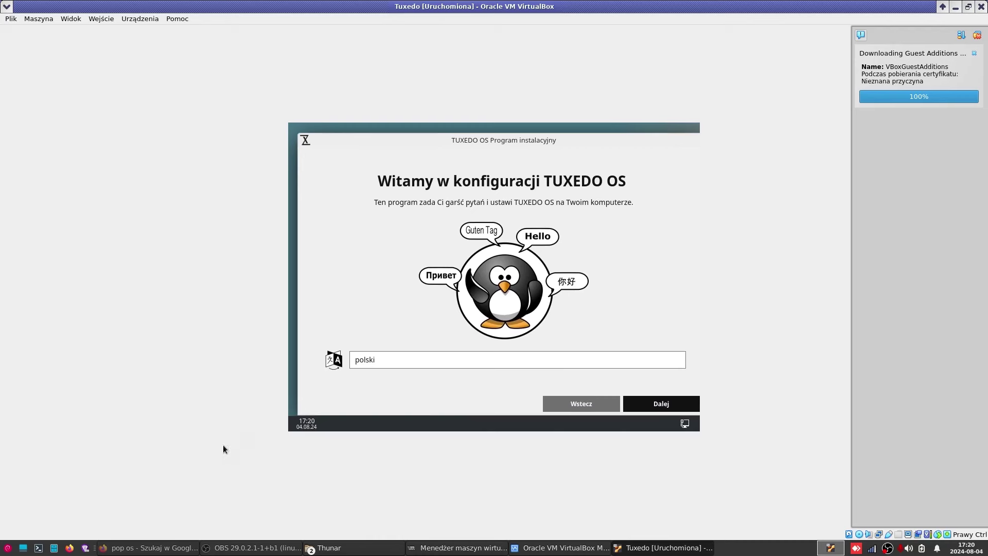
left_click(299, 424)
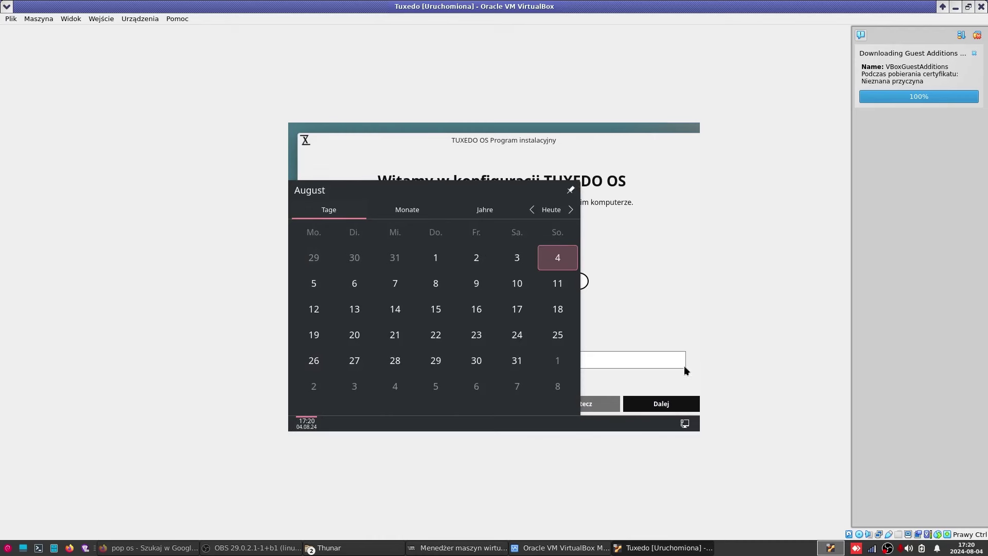
left_click(684, 422)
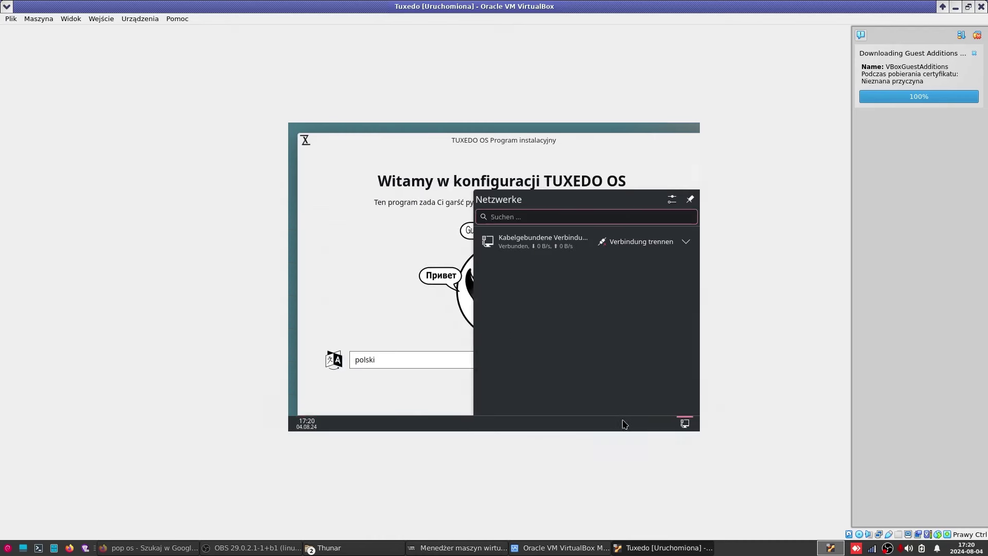
left_click(558, 424)
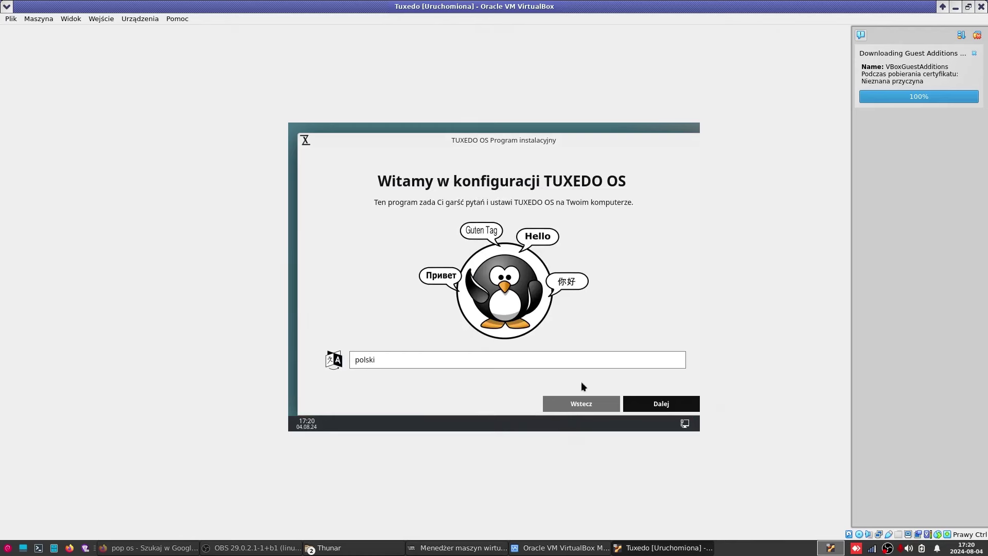
left_click(657, 405)
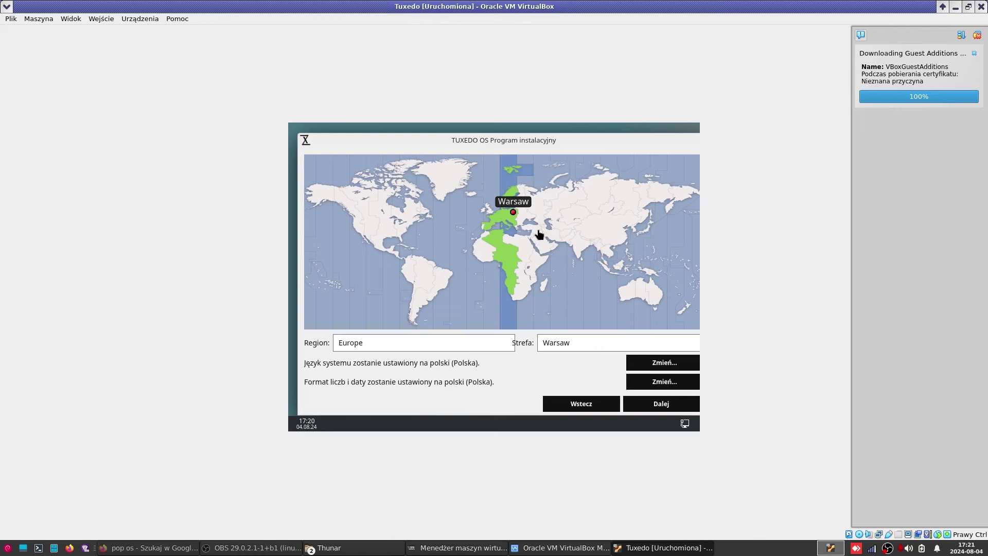
Step: Accept the Europe/Warsaw time zone and Polish Standard keyboard layout, keeping the X11 session
left_click_drag(508, 143, 495, 146)
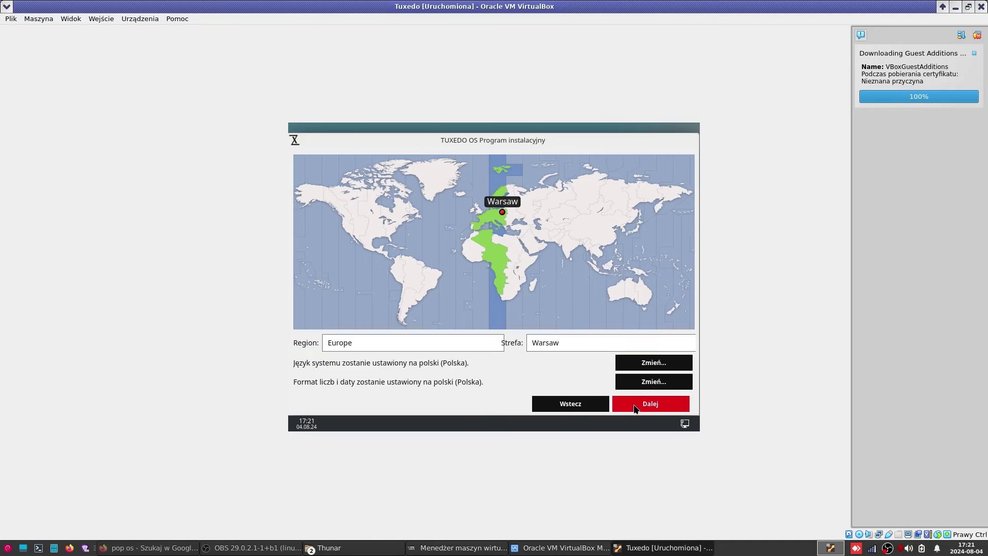
left_click(635, 406)
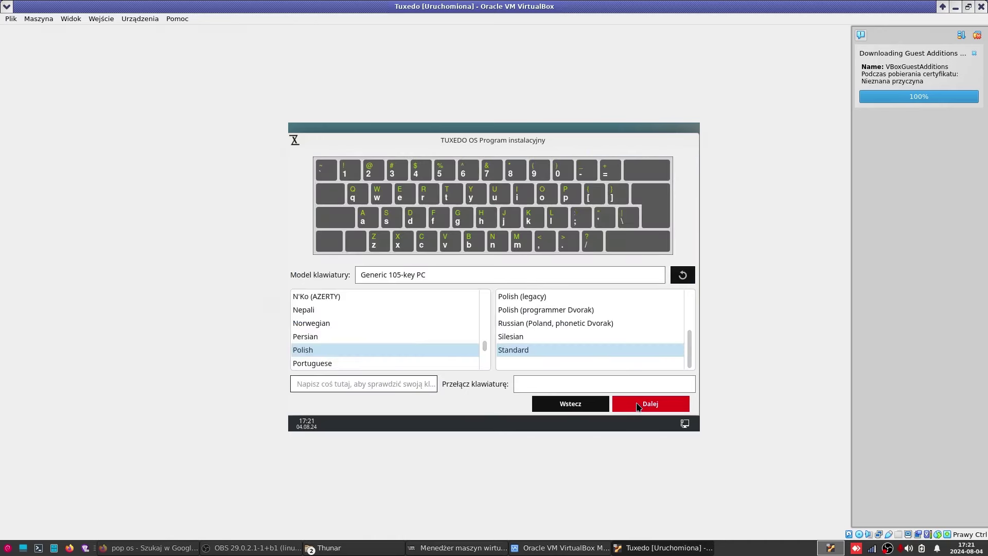
left_click(638, 407)
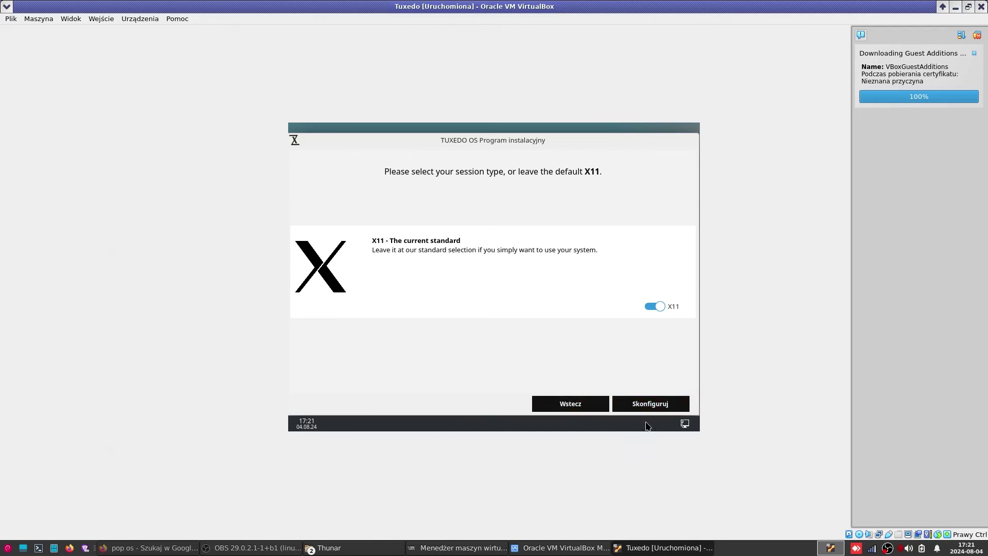
left_click(638, 408)
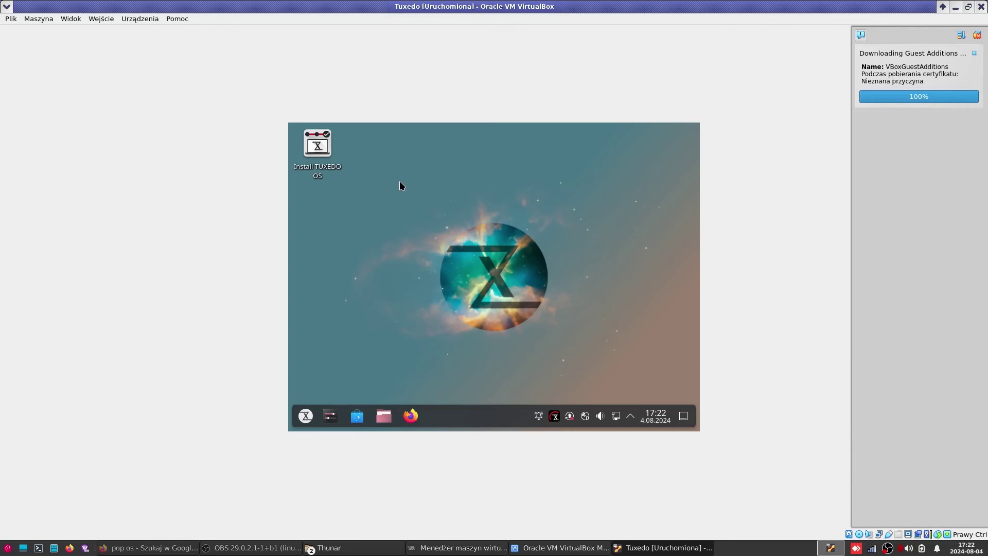
left_click(305, 417)
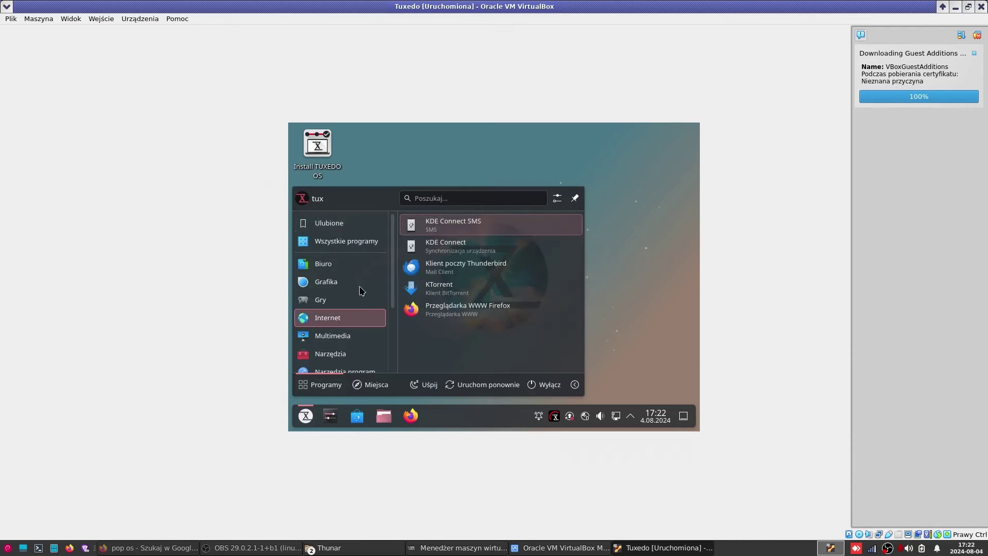
mouse_move(363, 276)
mouse_move(348, 234)
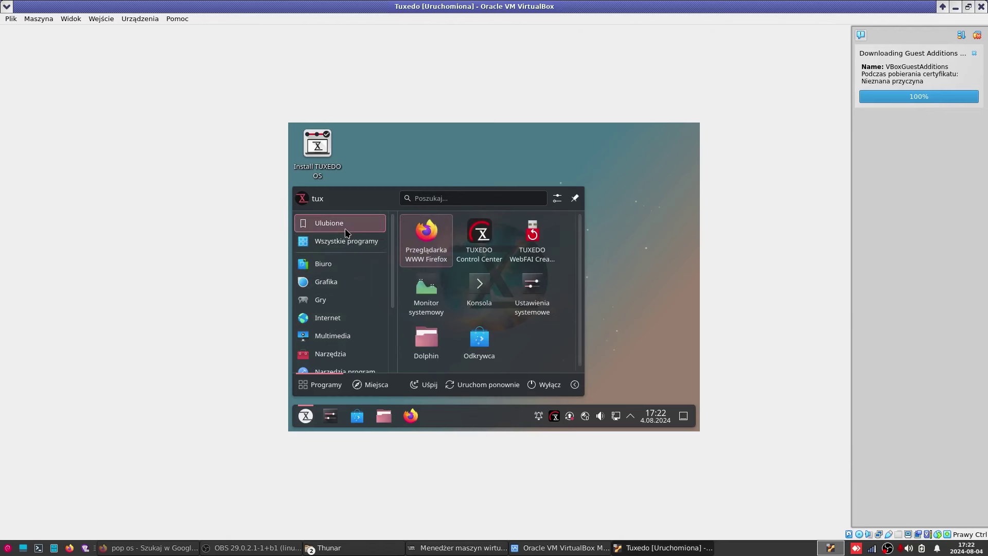
mouse_move(355, 302)
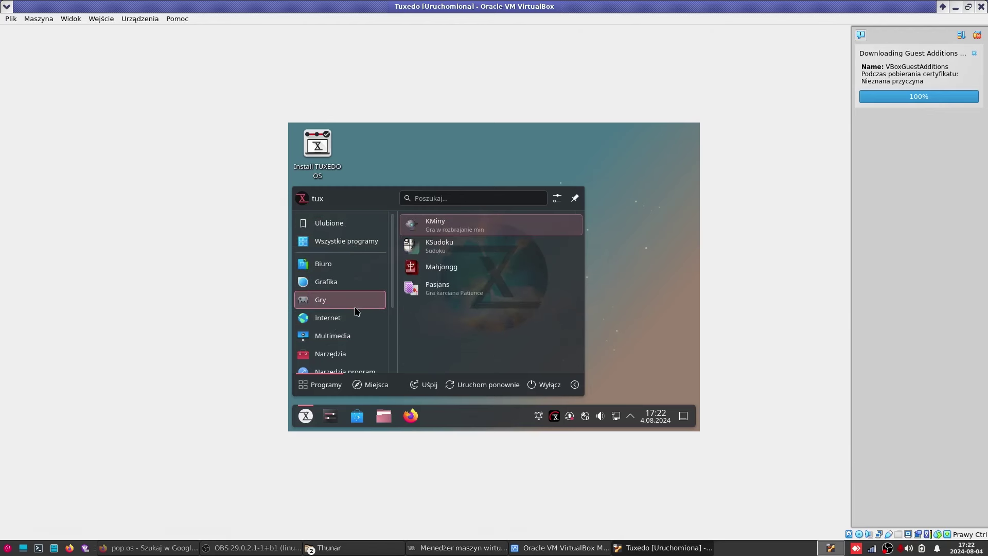
left_click(679, 305)
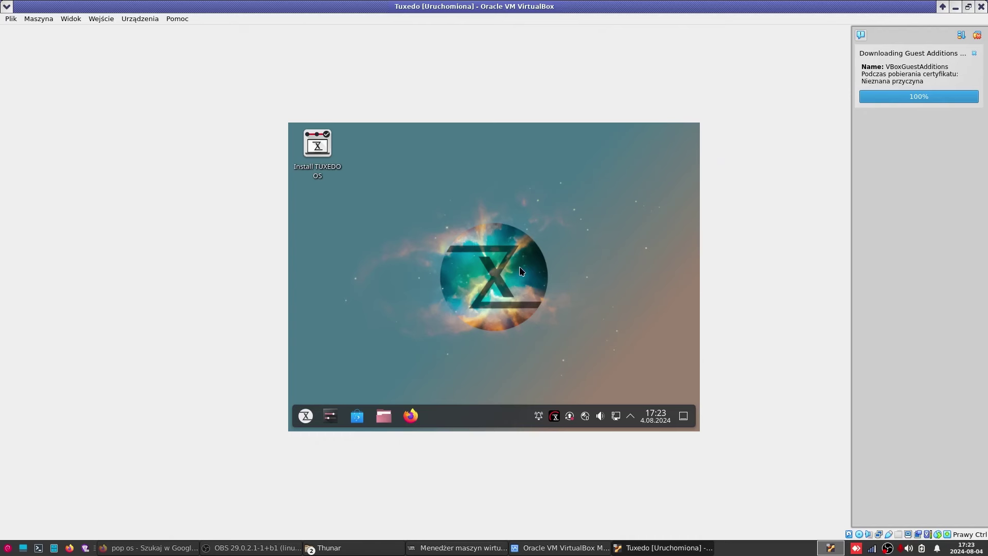
Step: Launch Install TUXEDO OS without disk encryption, set the language to polski, and continue to storage
double_click(323, 152)
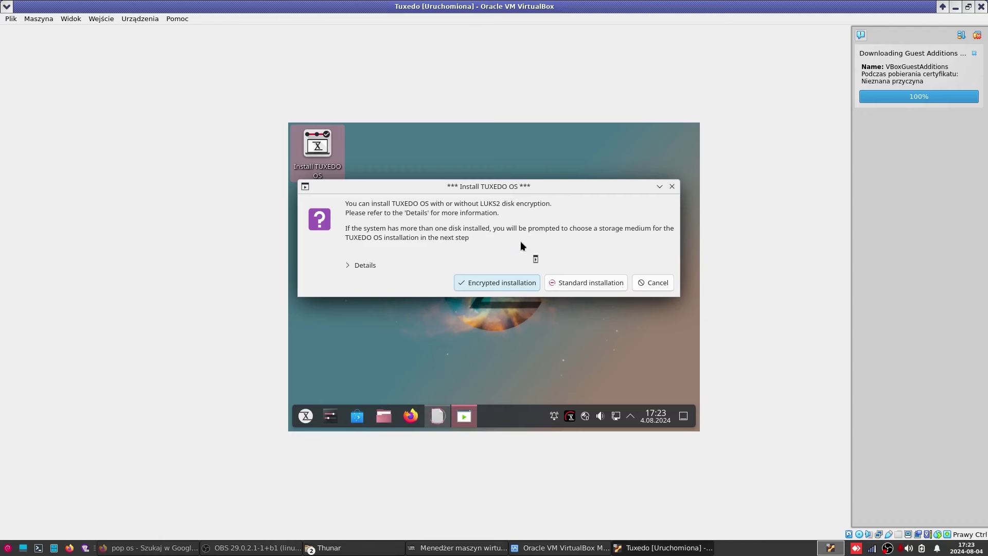
left_click(600, 279)
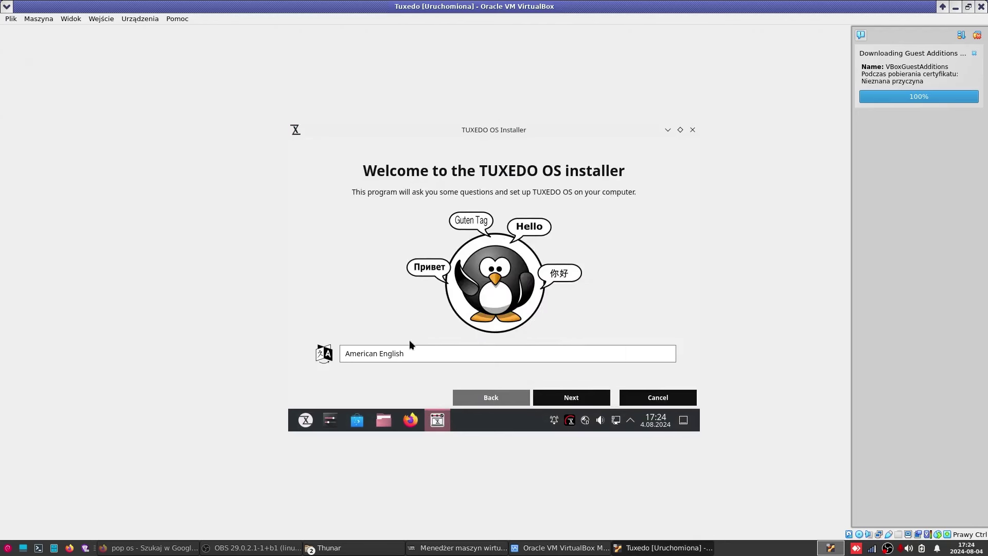
left_click(408, 348)
scroll(409, 338, "down", 3)
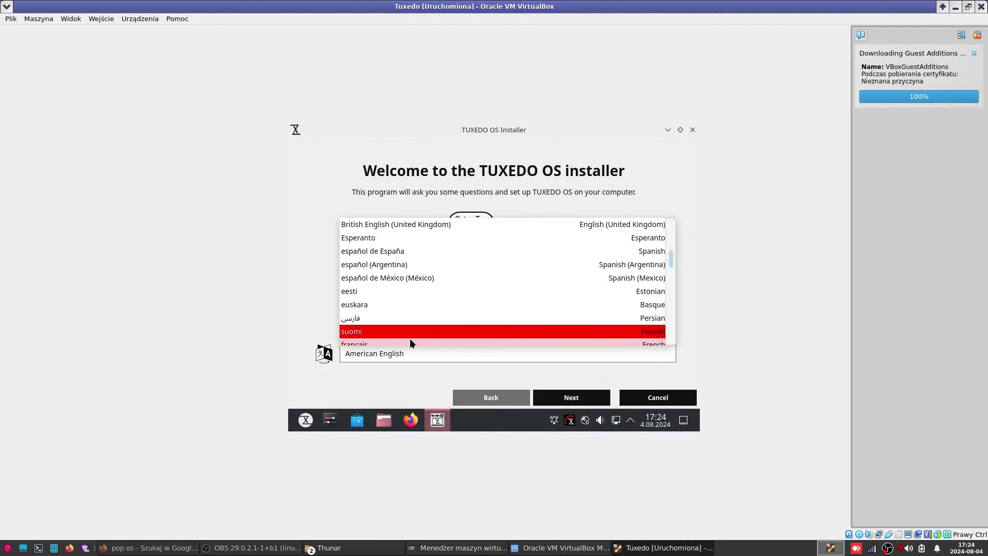
scroll(410, 338, "down", 5)
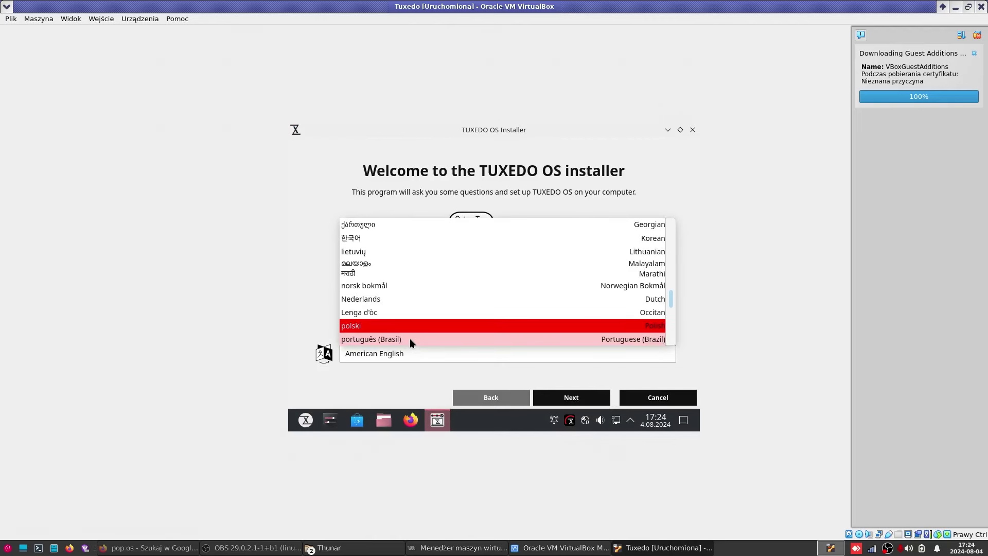
key("Return")
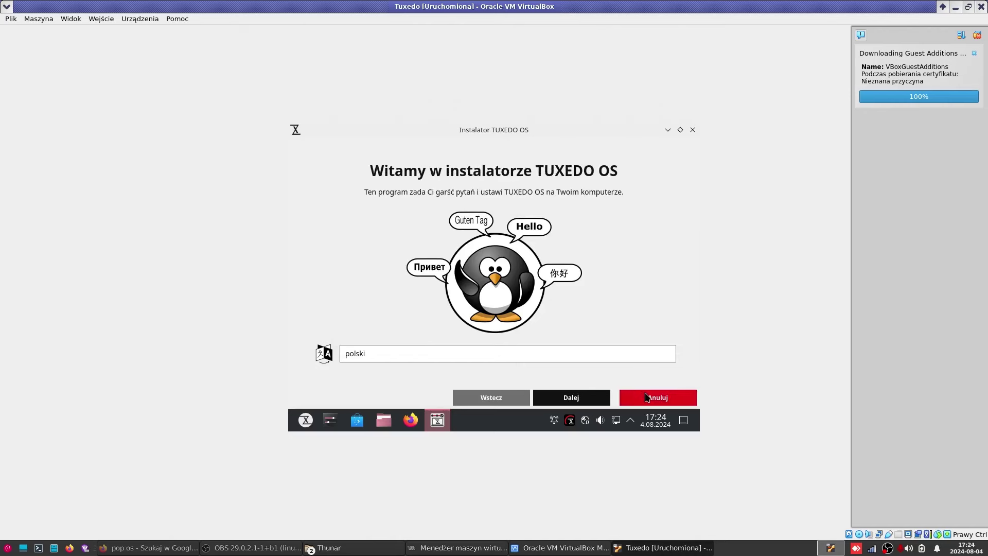
left_click(559, 401)
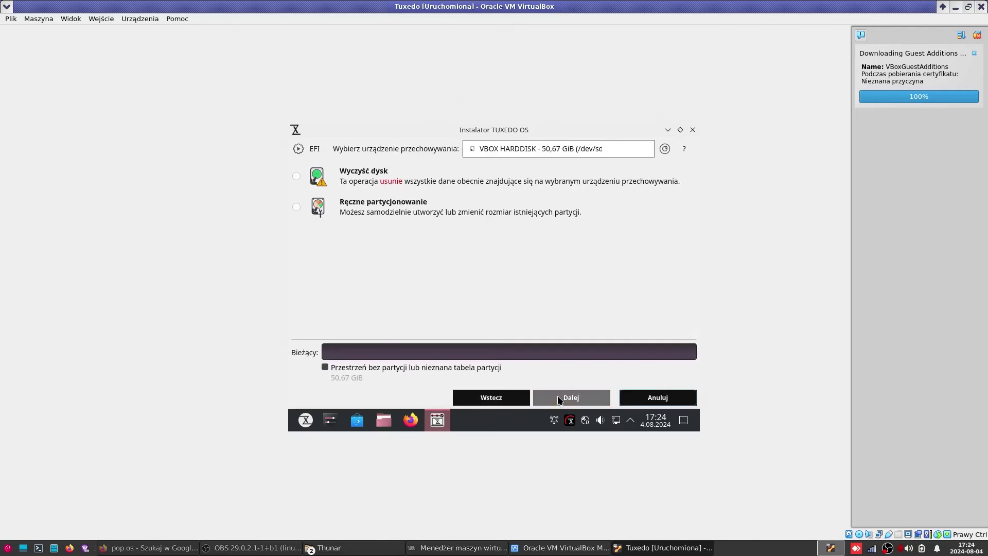
Step: Pick 'Wyczyść dysk' with 'Przestrzeń wymiany (bez hibernacji)' swap and proceed to account setup
left_click(296, 175)
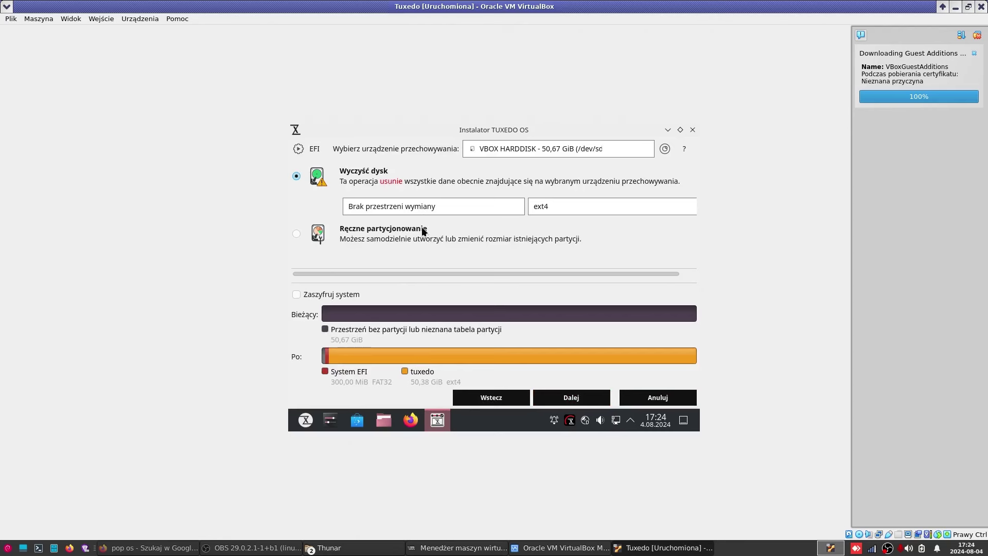
left_click(461, 203)
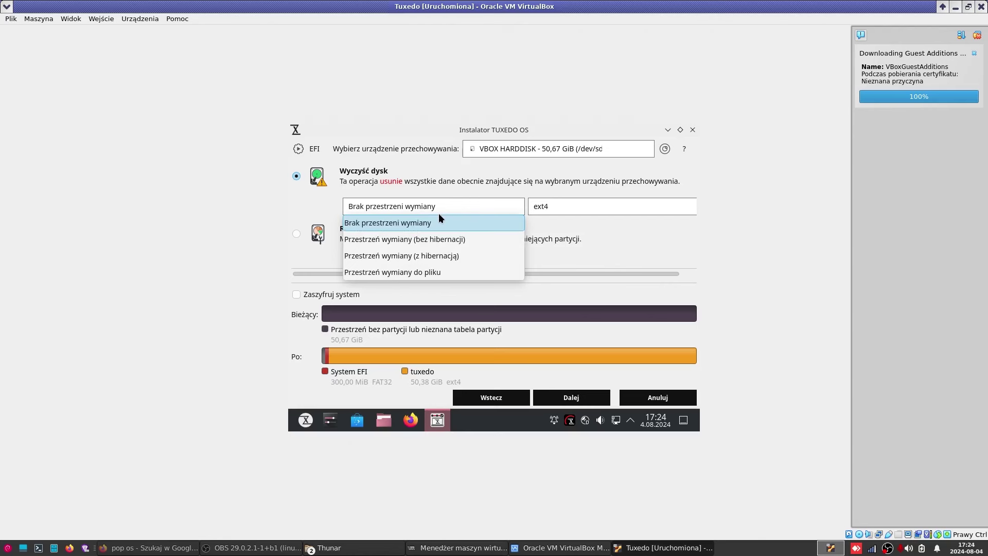
left_click(425, 238)
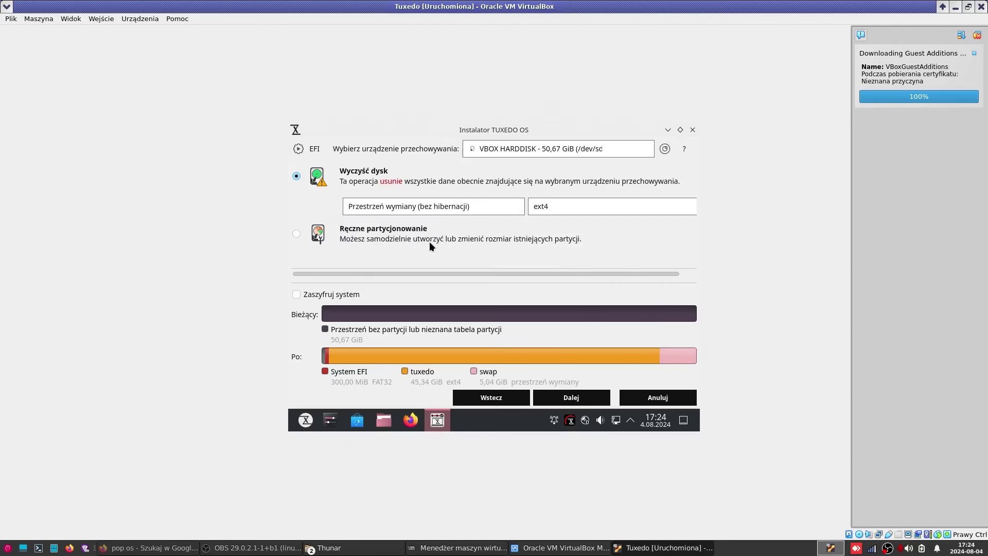
left_click(567, 399)
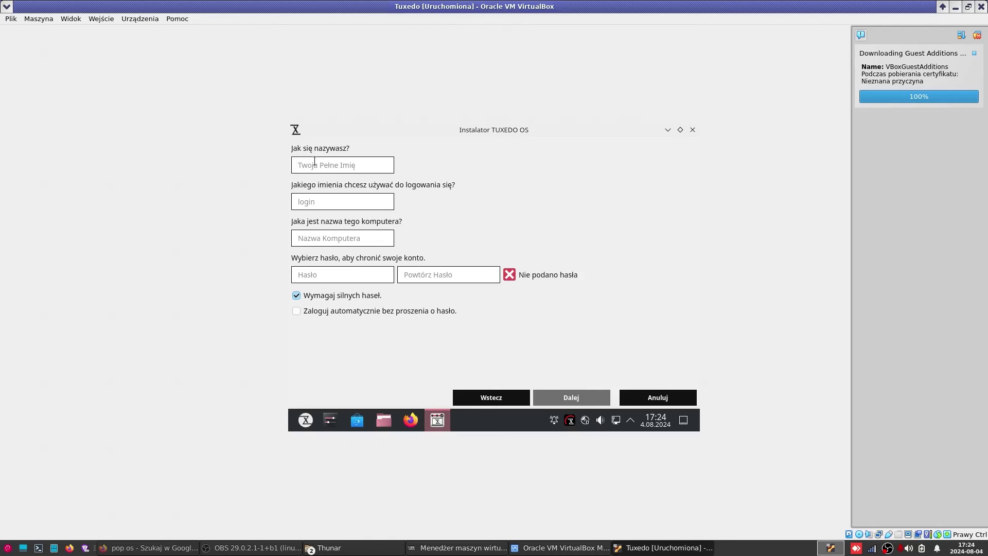
left_click(315, 161)
Step: Enter the user's name and the password twice, uncheck 'Wymagaj silnych haseł', and continue
left_click(305, 274)
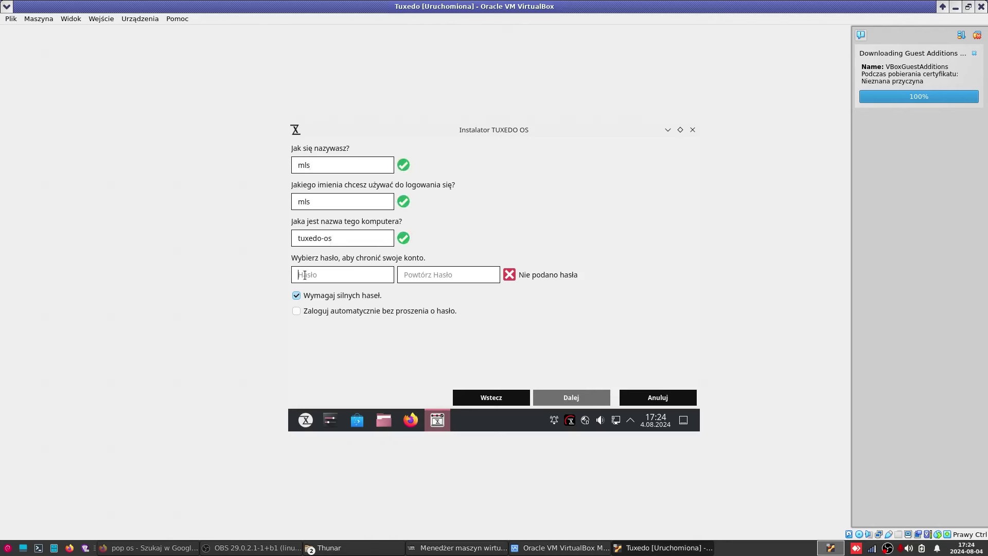
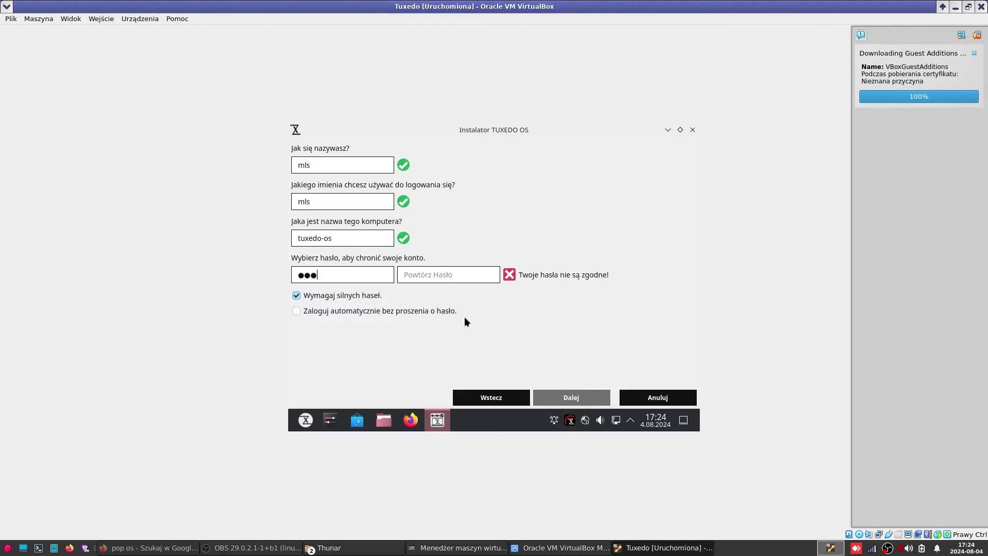
left_click(421, 274)
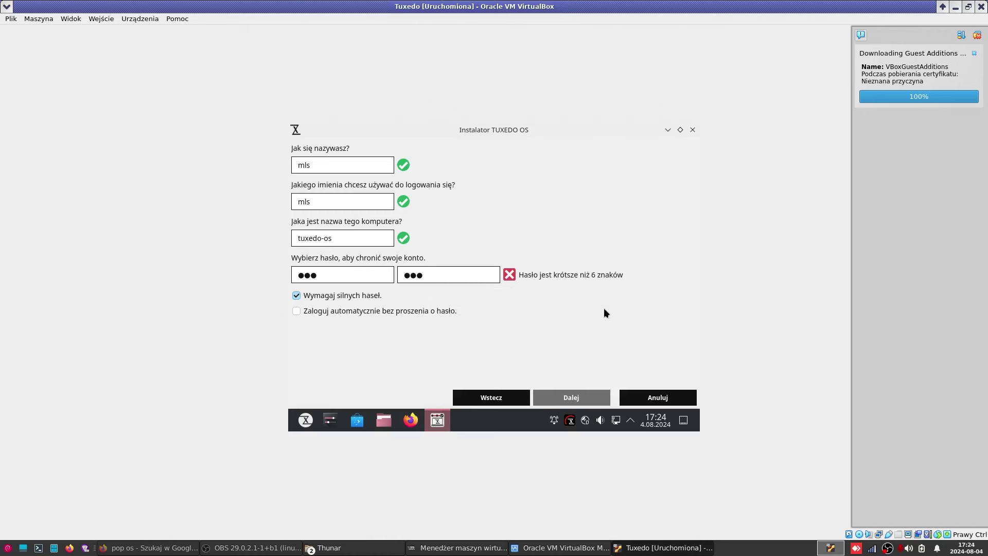
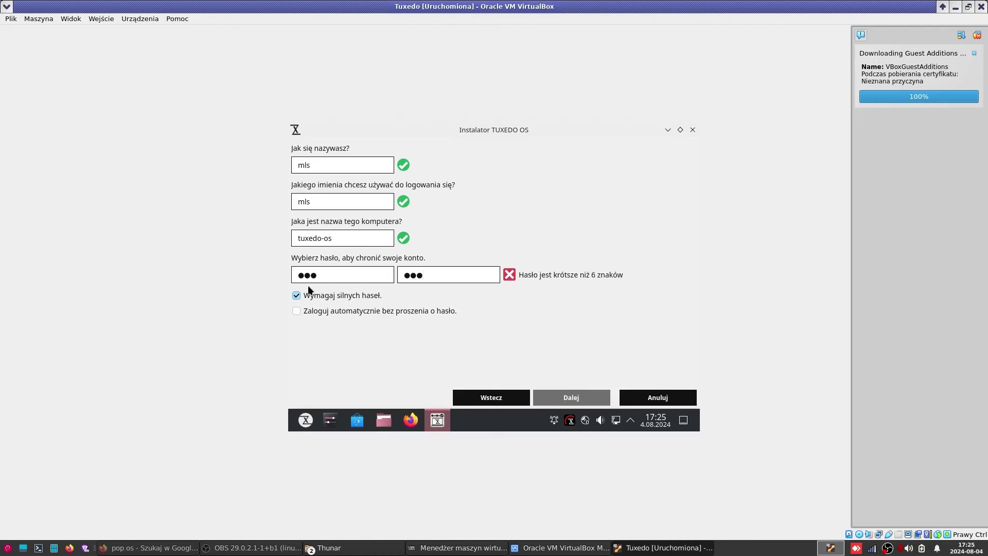
left_click(296, 295)
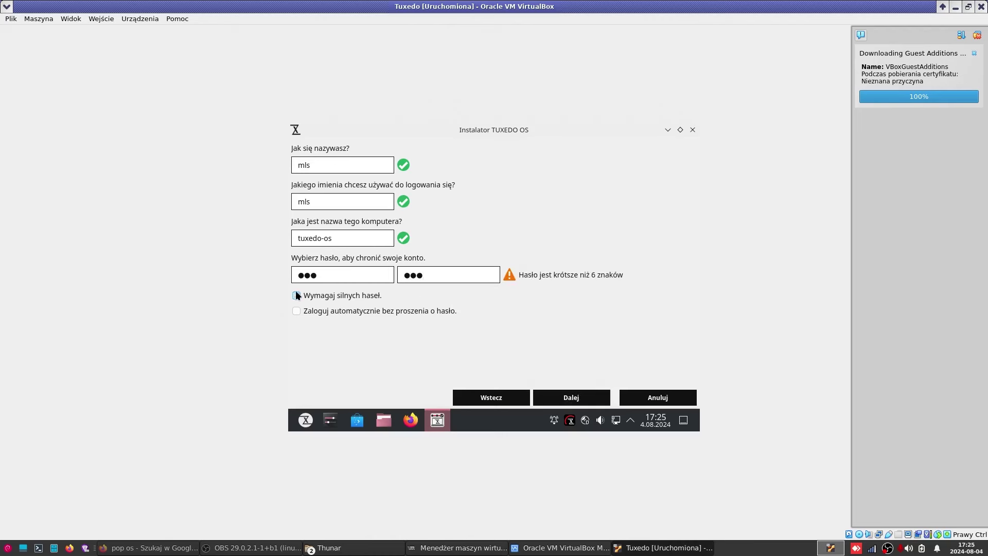
left_click(560, 396)
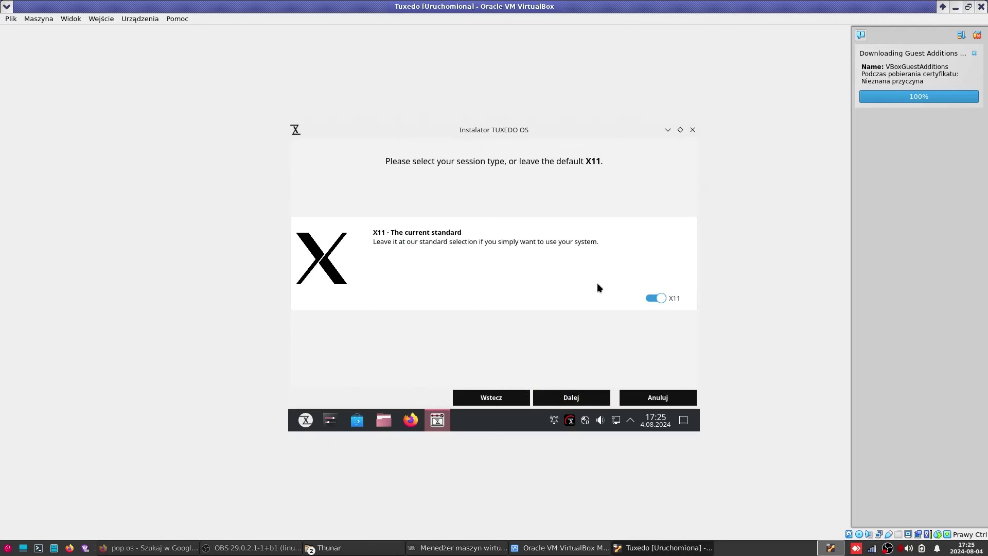
Step: Keep the X11 session and confirm 'Zainstaluj teraz' to start the installation
left_click(571, 397)
left_click(571, 397)
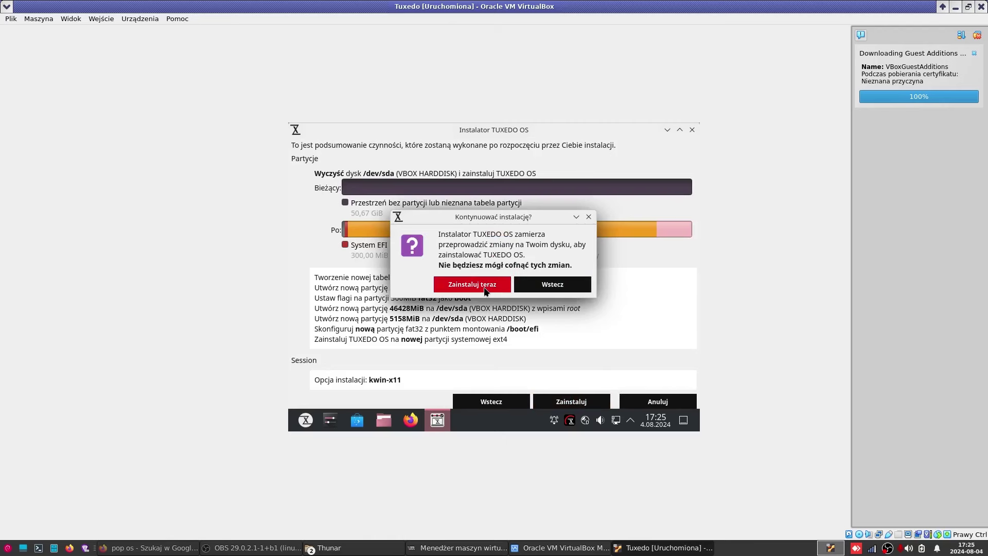
left_click(492, 288)
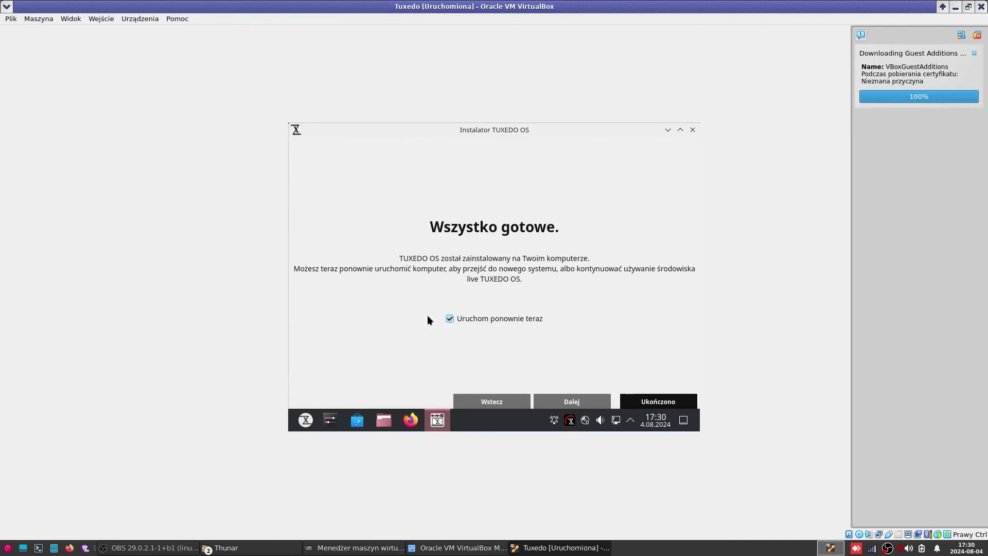
Step: Finish with 'Uruchom ponownie teraz', log in with the account password, then open and close the launcher
left_click(659, 402)
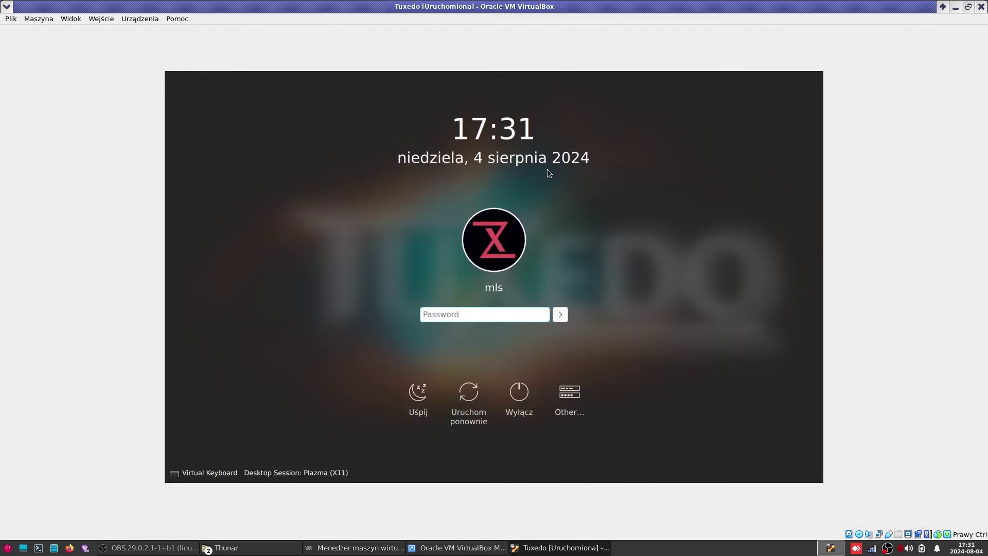
type("•••")
key("Return")
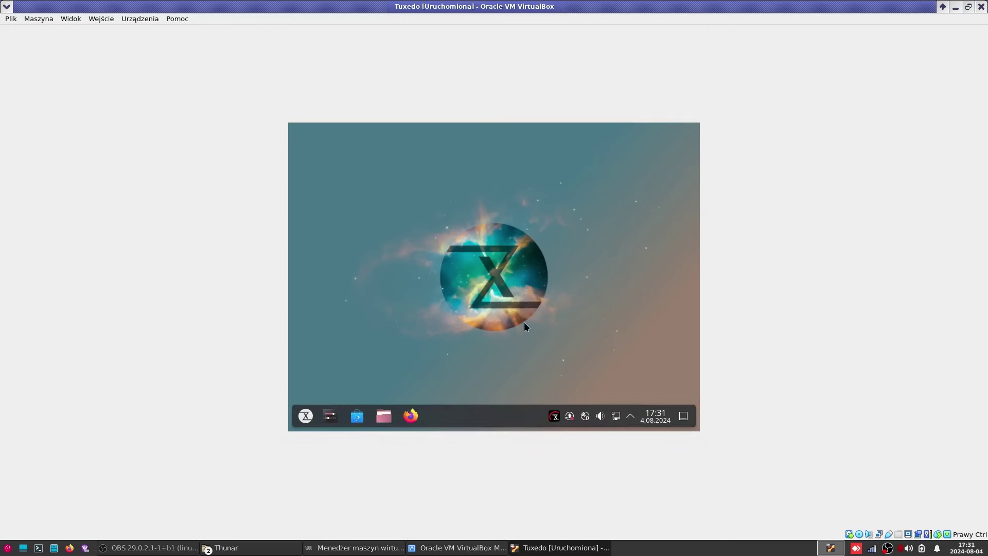
left_click(304, 417)
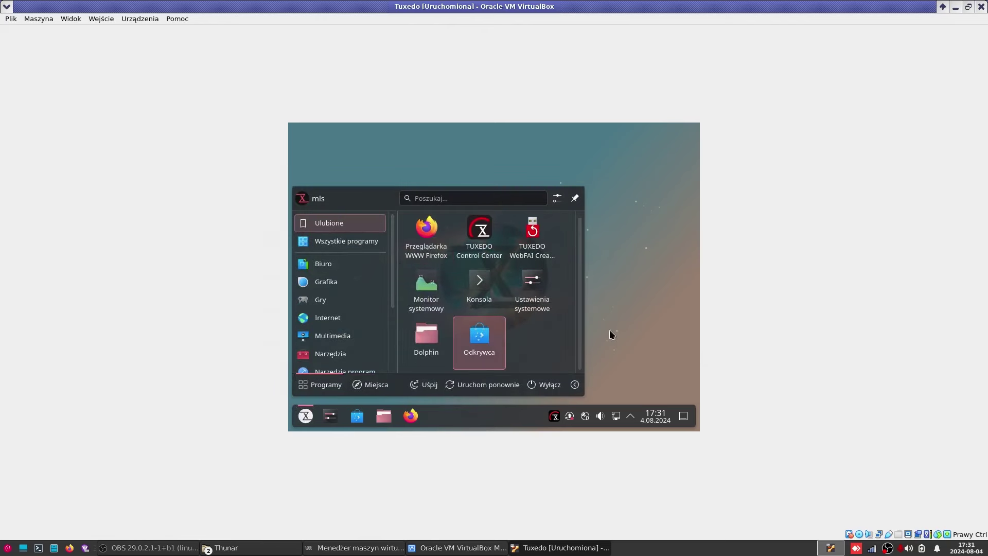
left_click(642, 287)
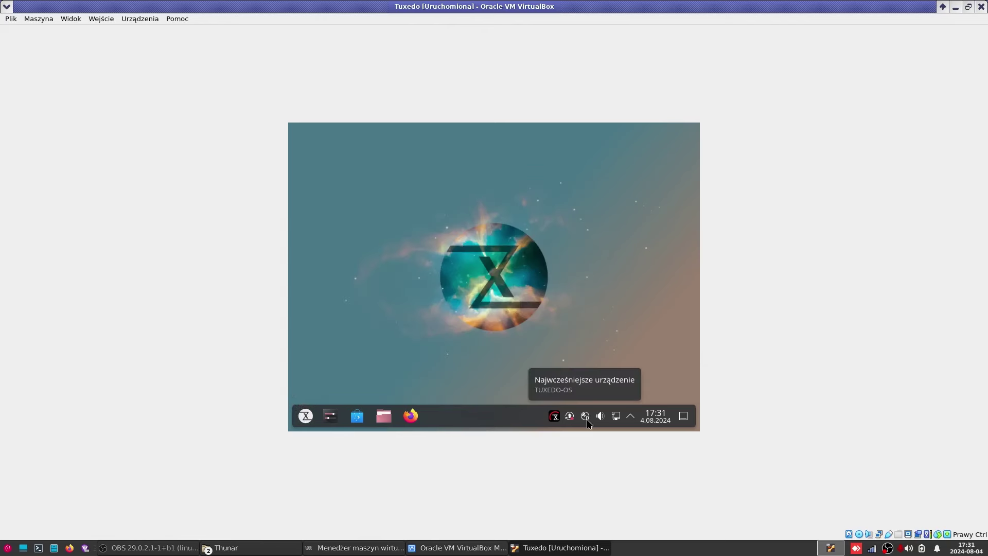
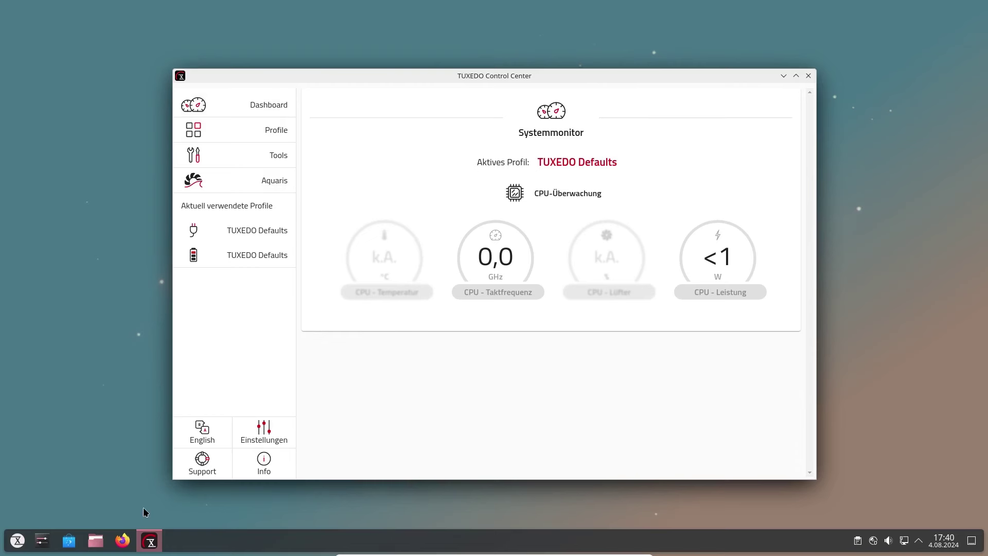
Step: Browse the launcher's System and TUXEDO categories, then close the launcher
left_click(17, 540)
mouse_move(38, 467)
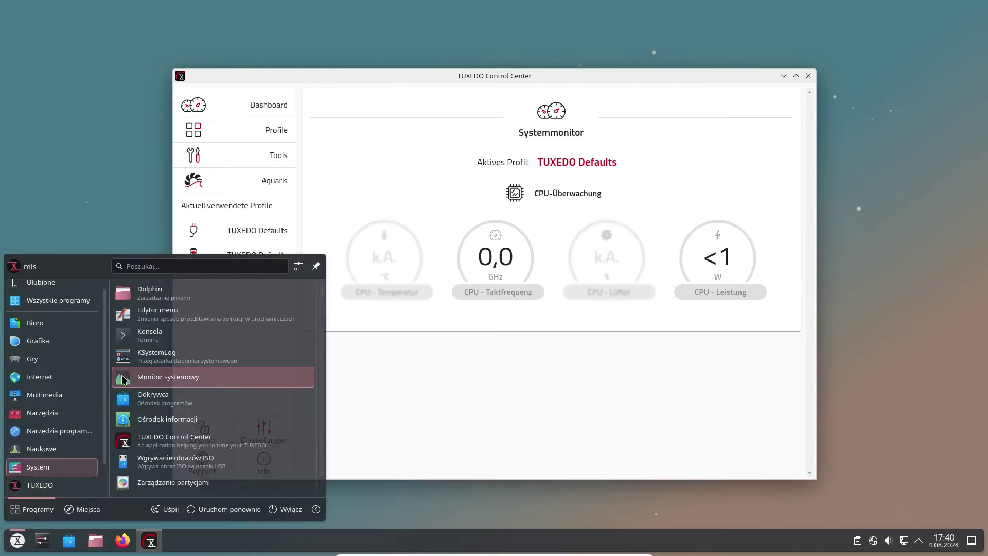
mouse_move(62, 484)
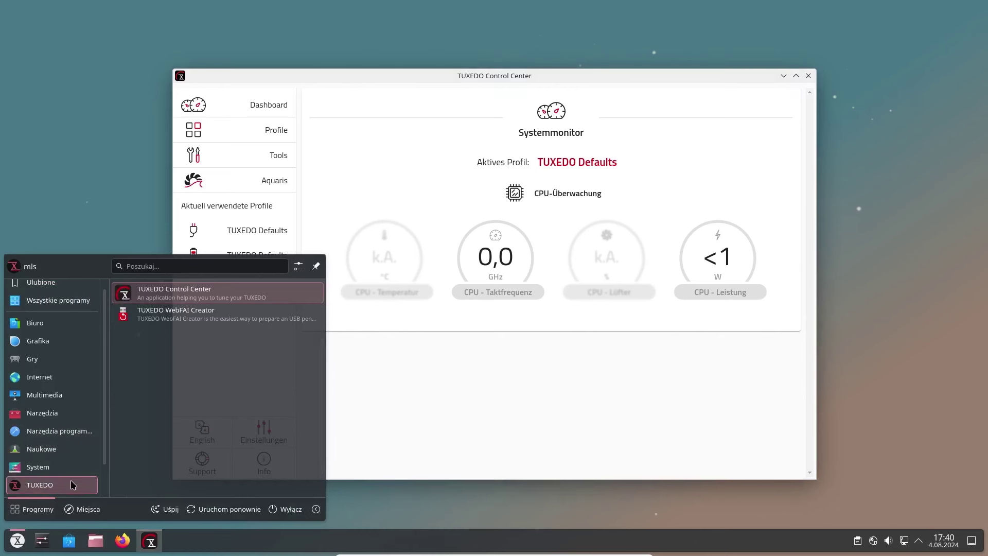
left_click(536, 331)
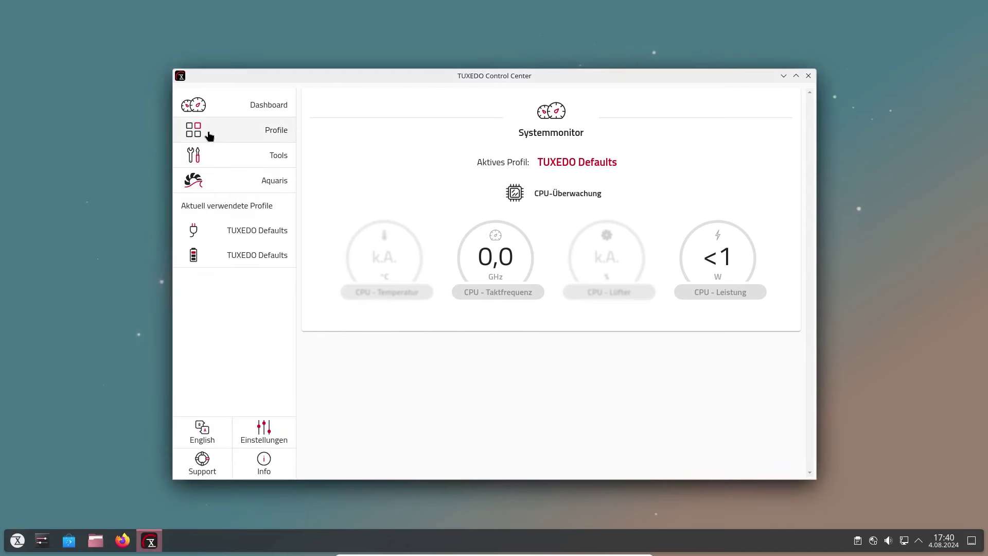
Step: Go from the system monitor dashboard to the Profile page of power profiles
left_click(228, 105)
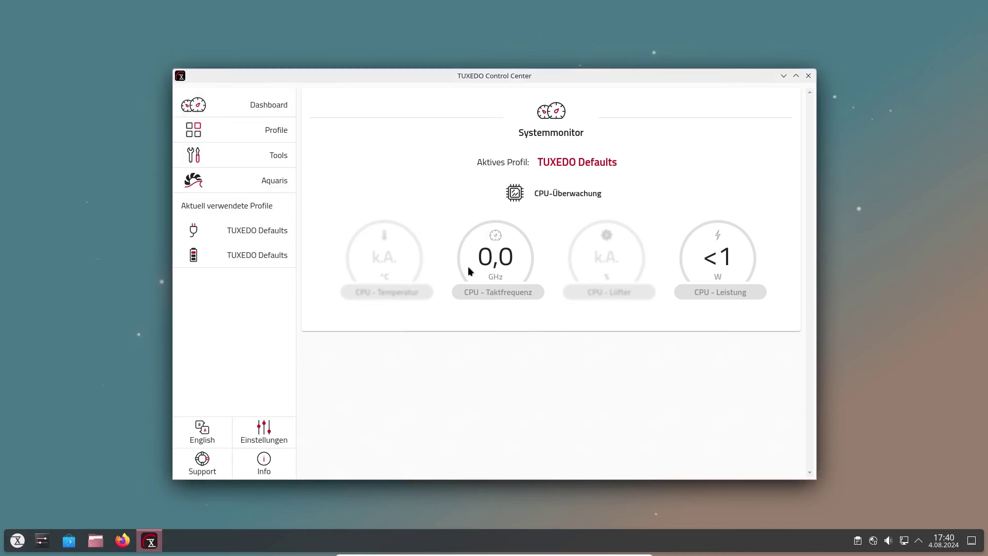
mouse_move(574, 300)
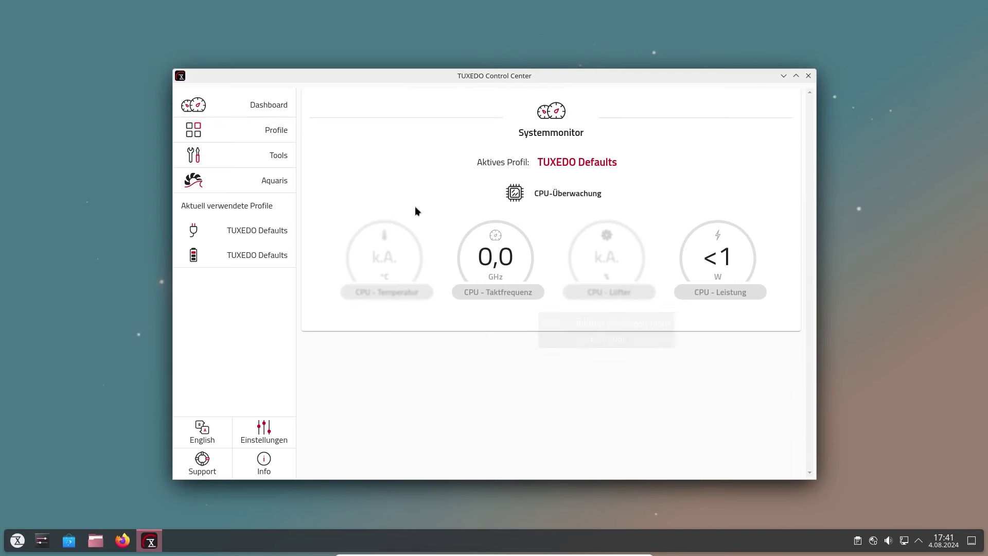
left_click(254, 131)
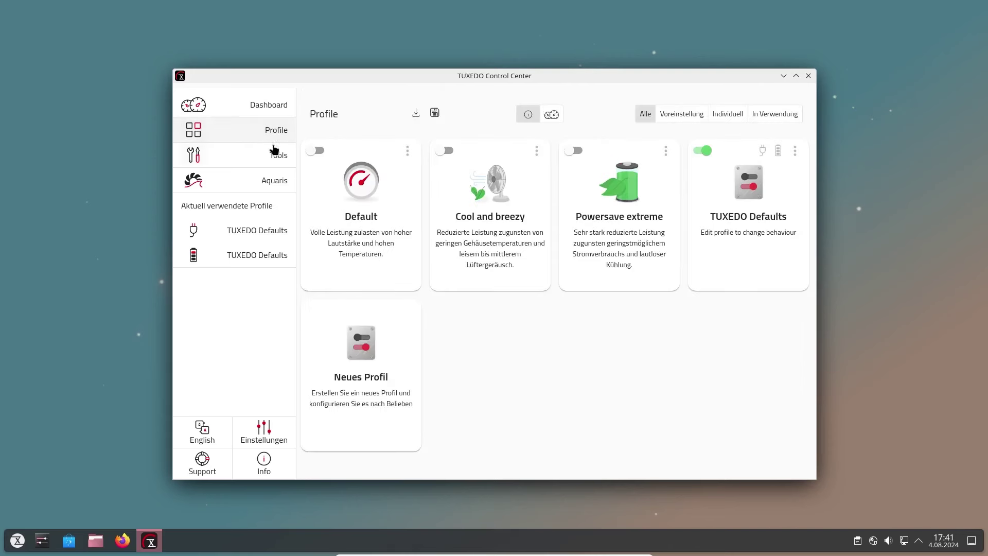
Step: Activate Default, cancel the JSON profile import dialog, then activate Cool and breezy
left_click(315, 150)
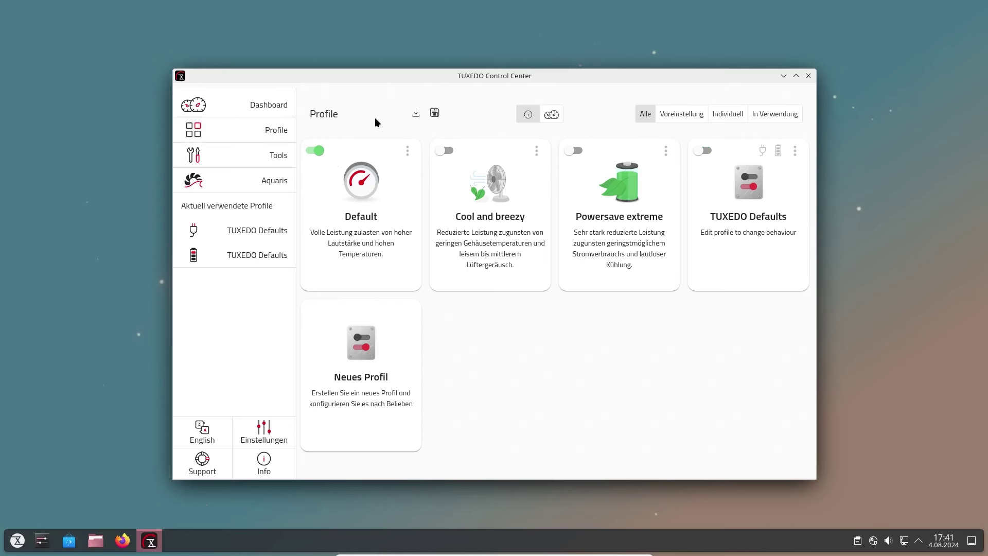
left_click(416, 114)
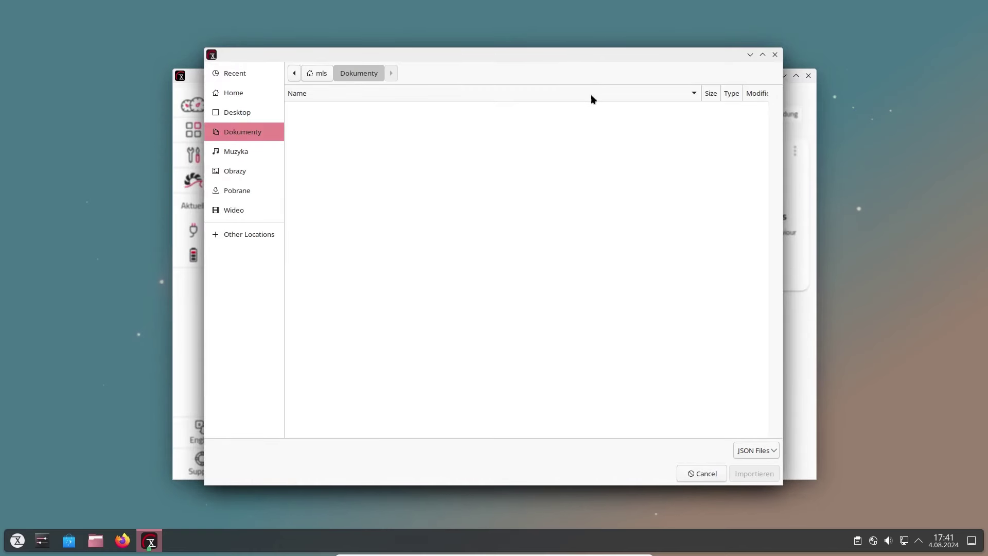
left_click(775, 55)
left_click(445, 151)
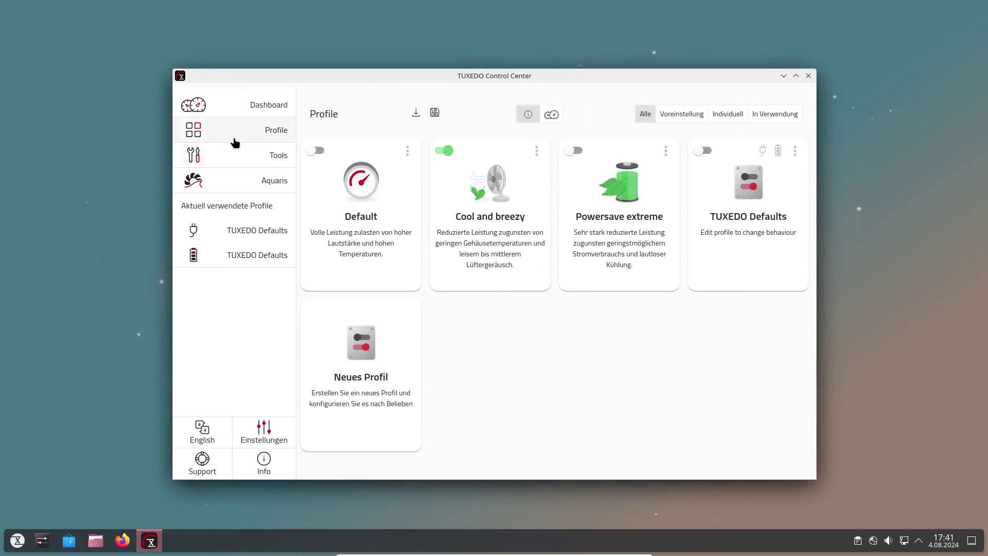
Step: Check the Tools page, make Default active again, and open the Aquaris page
left_click(249, 152)
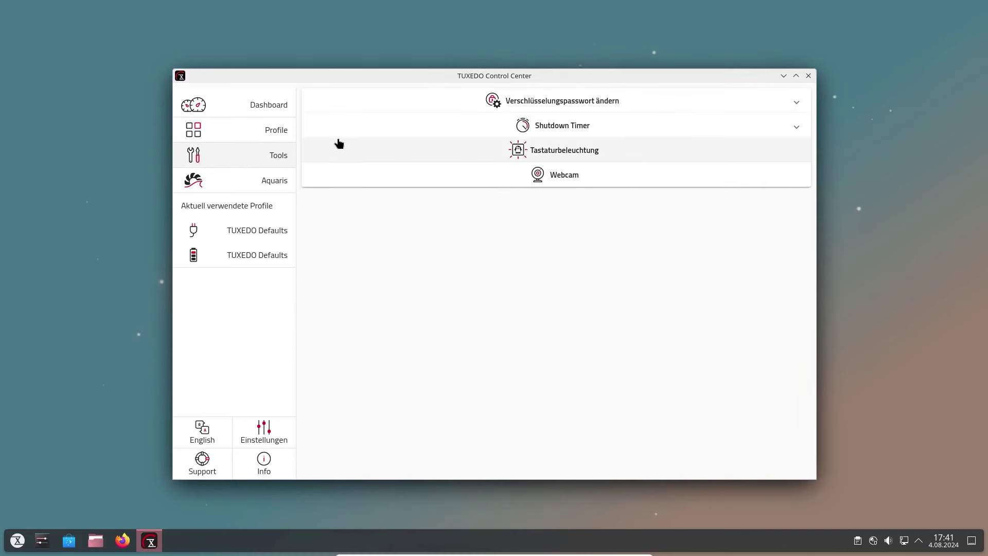
left_click(209, 137)
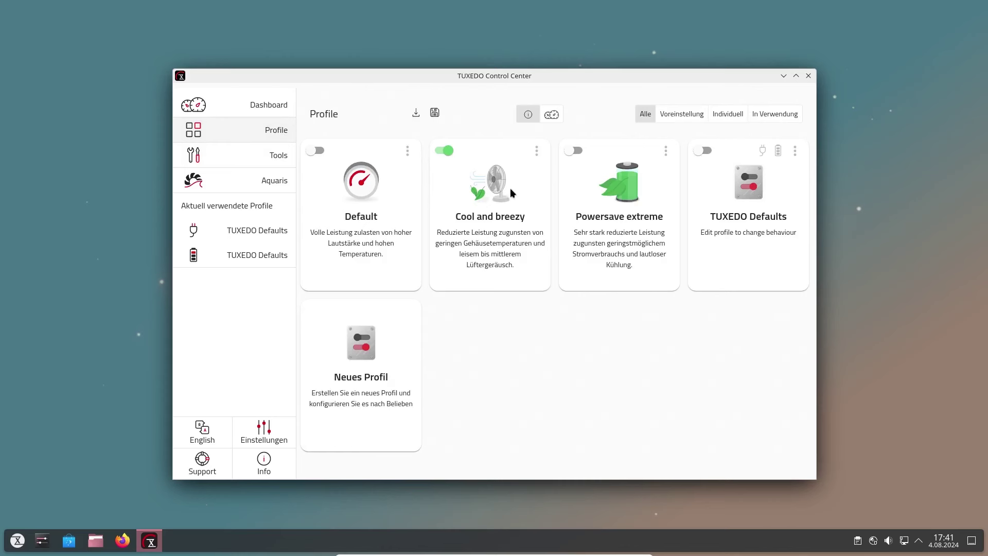
left_click(315, 151)
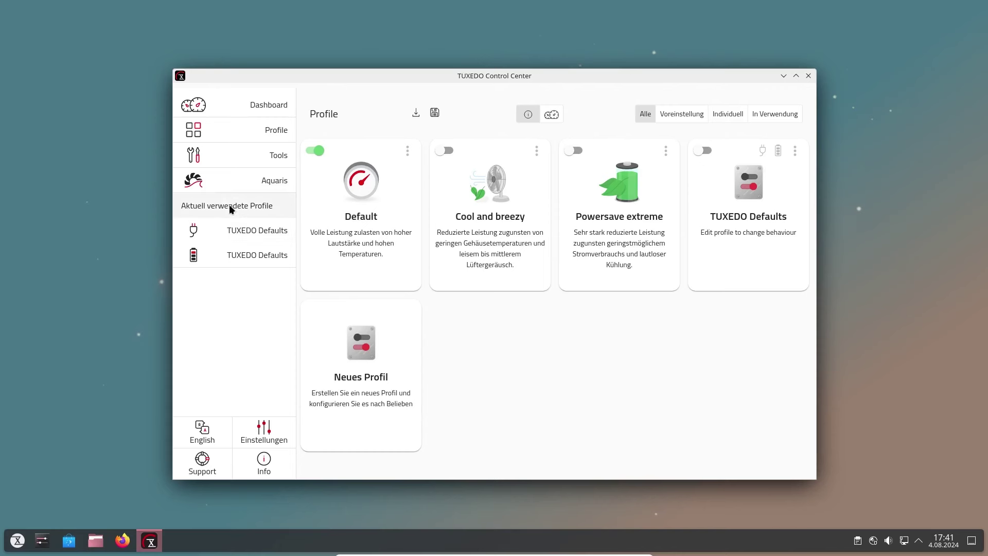
left_click(221, 181)
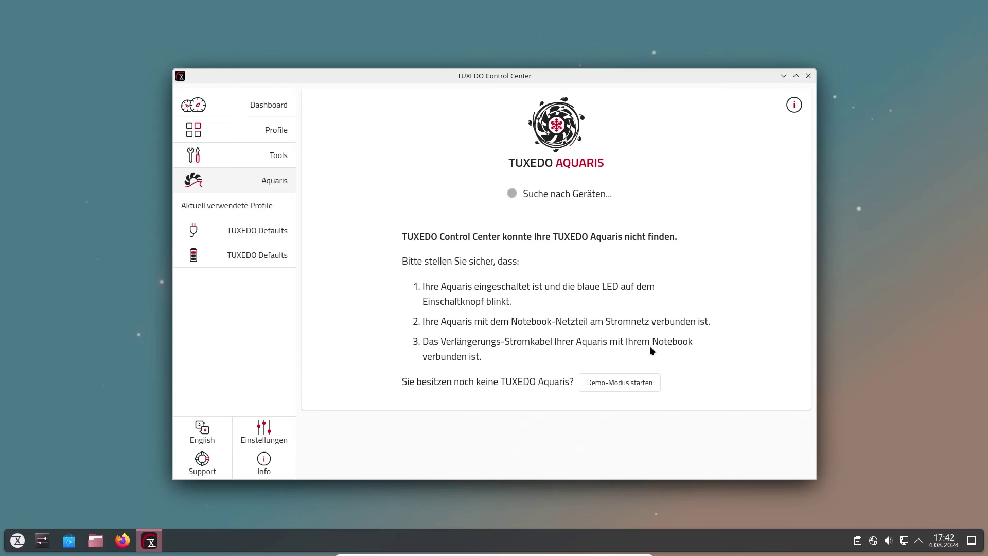
Step: Start the Aquaris demo mode with Verbinden, then switch the interface to English
left_click(633, 382)
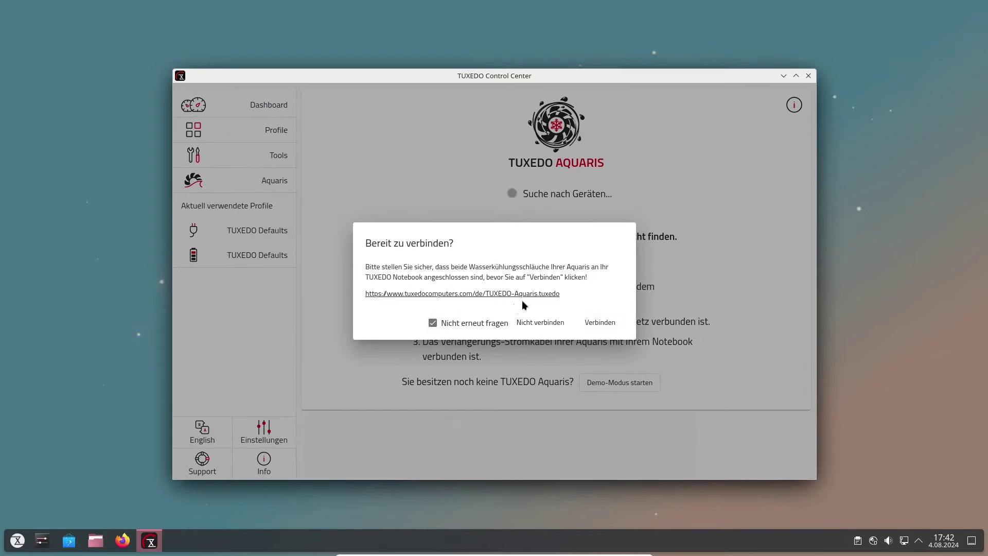
left_click(592, 321)
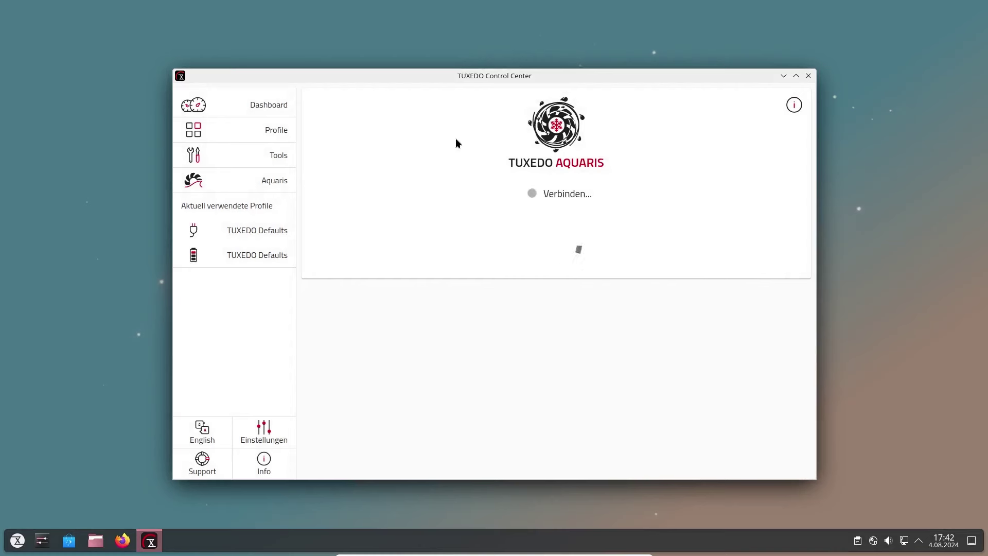
left_click(194, 430)
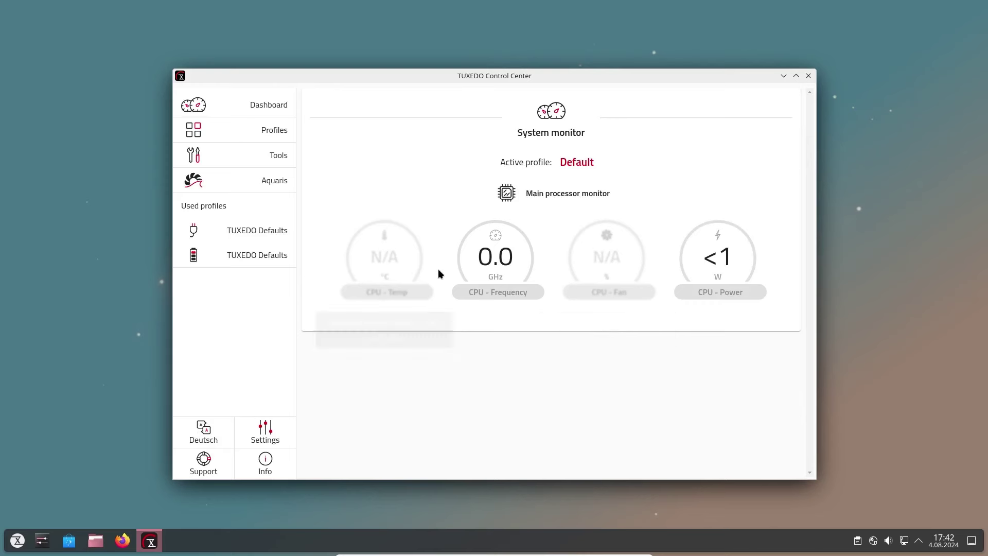
Step: View the TUXEDO Defaults profile maximized, switching the language to German and back to English
left_click(263, 236)
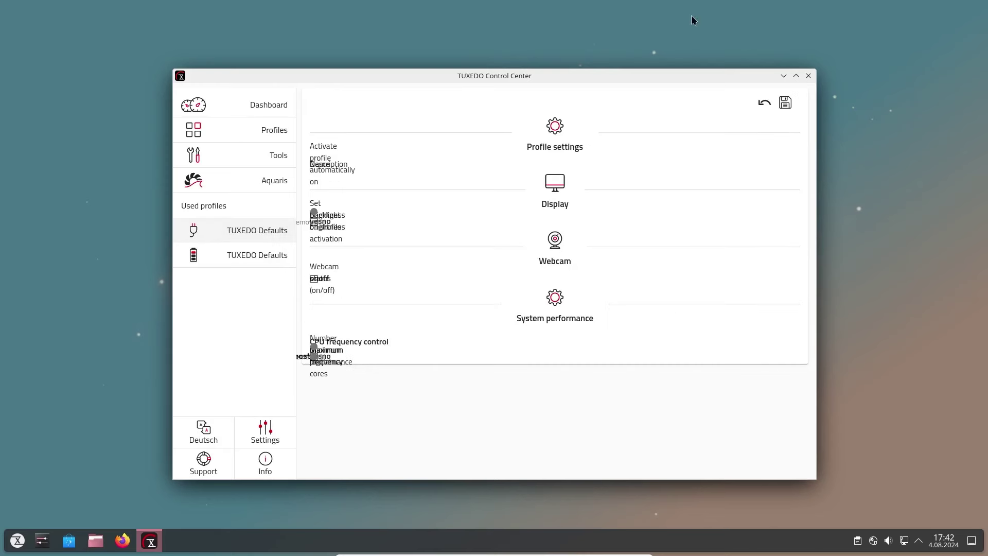
left_click(796, 76)
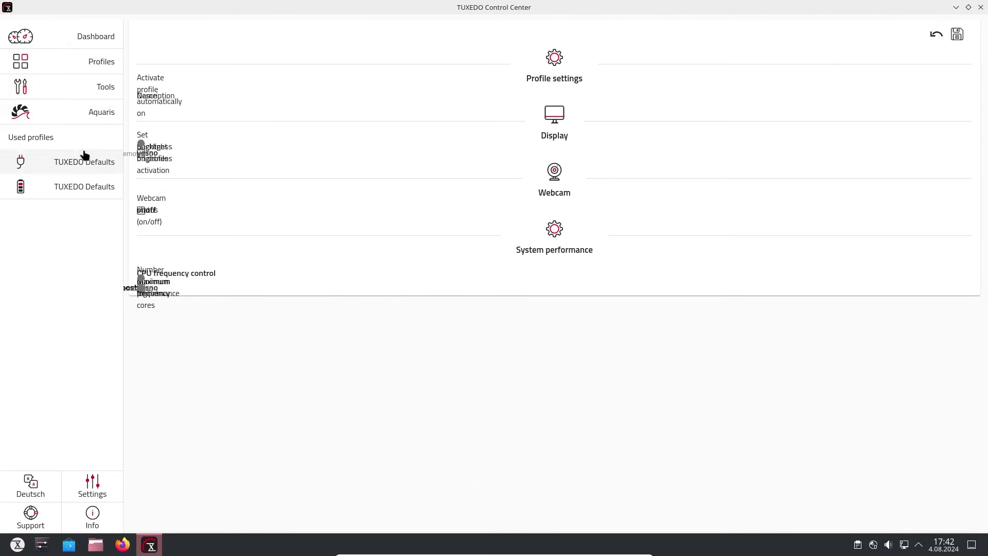
left_click(23, 499)
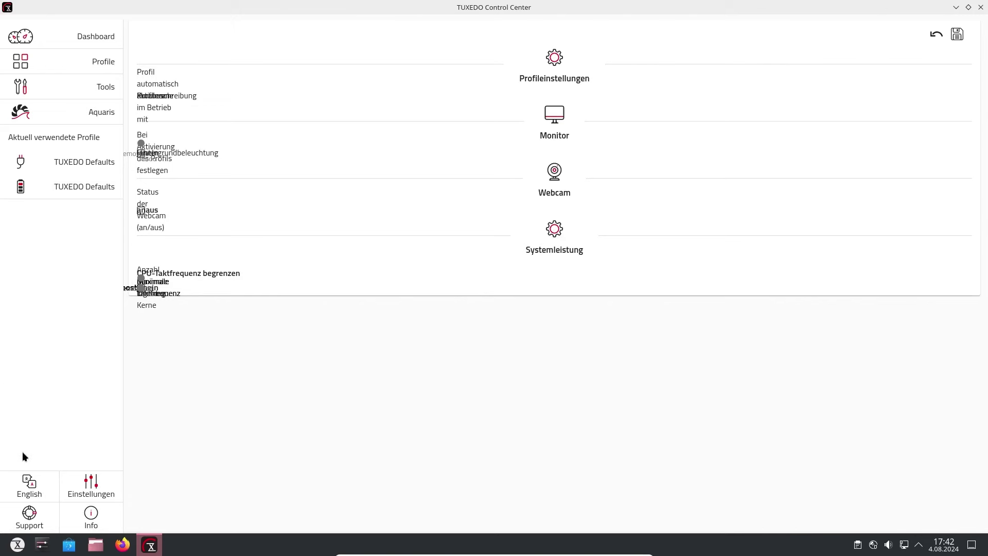
left_click(23, 487)
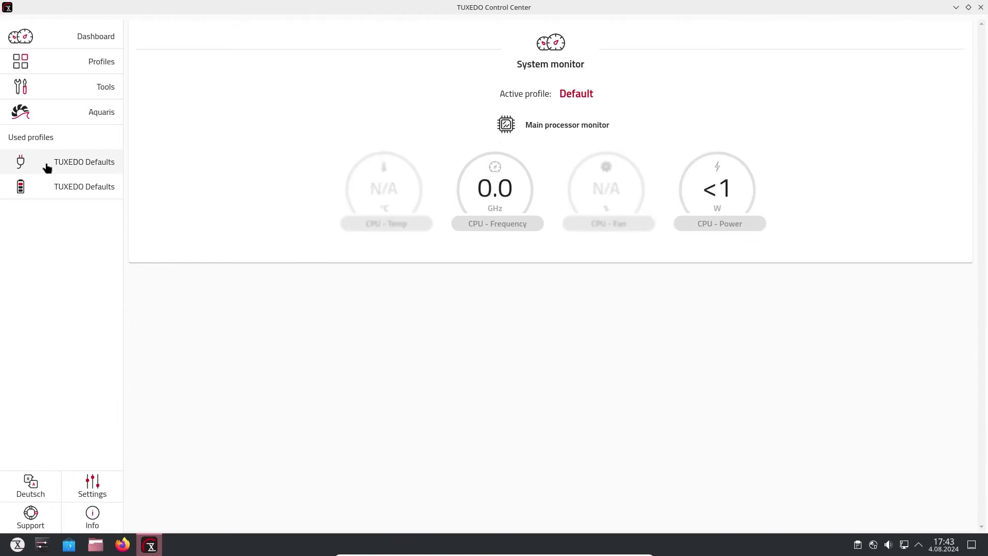
Step: Visit the Aquaris and Dashboard pages, then close the Control Center window
left_click(45, 120)
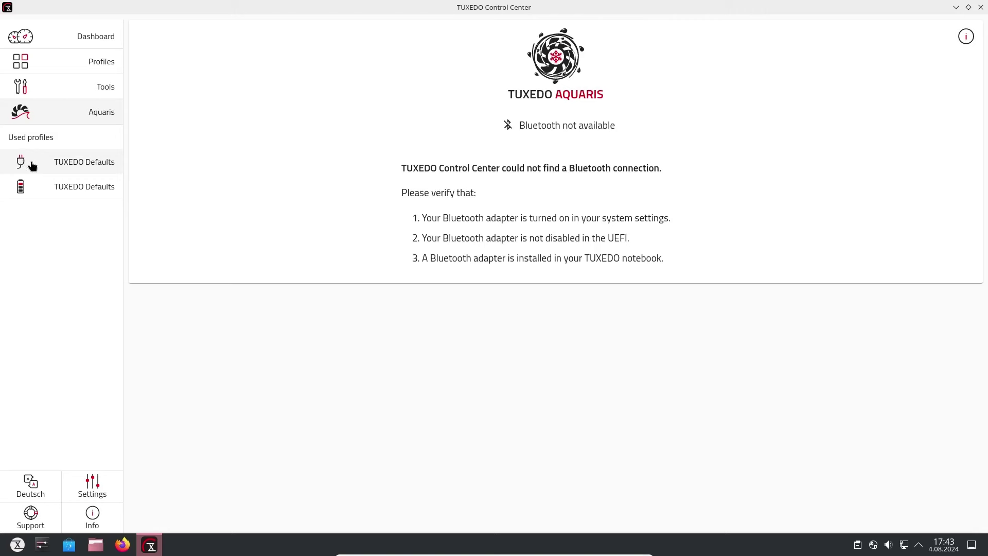
left_click(71, 37)
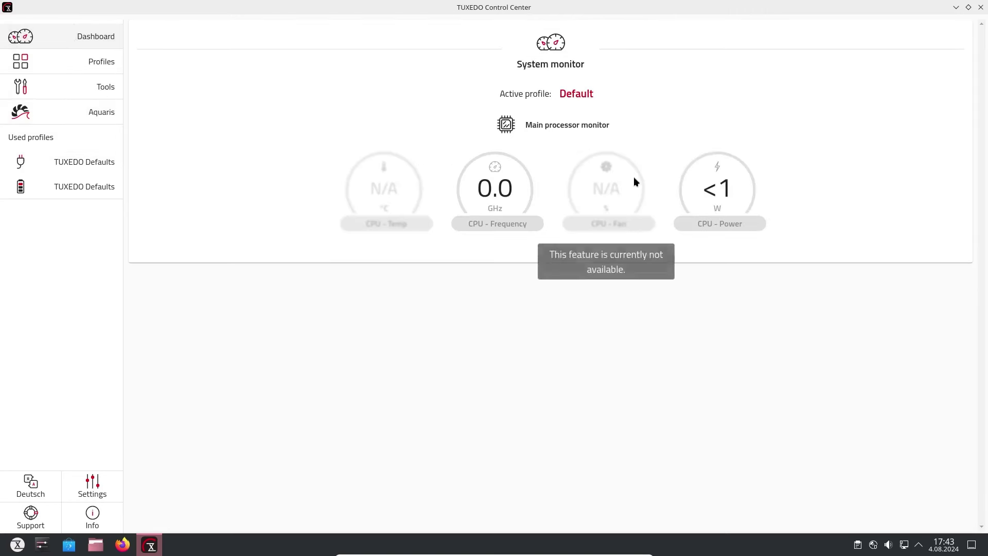
left_click(979, 7)
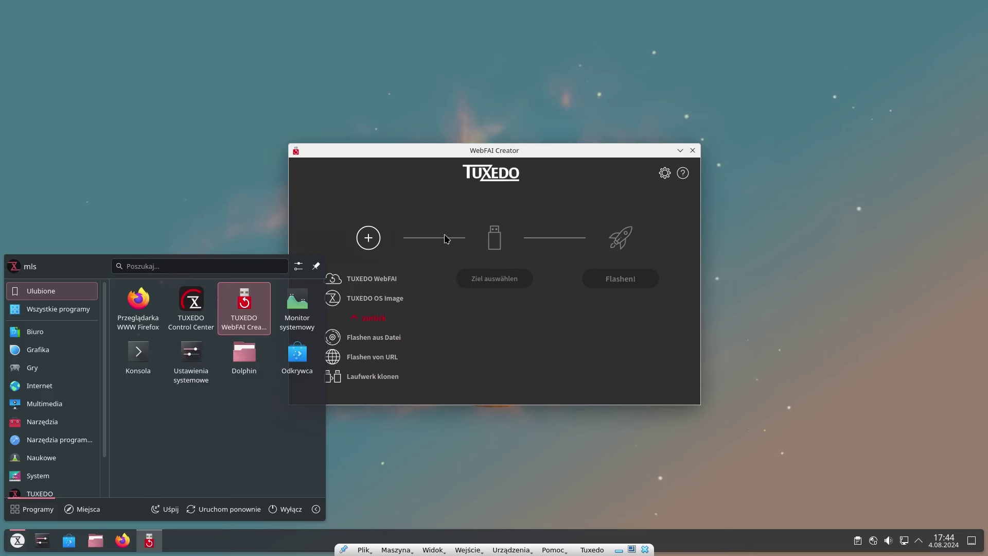
Step: Pick TUXEDO WebFAI to load webfai-current.img (66.2 MB) as the source image
left_click(432, 211)
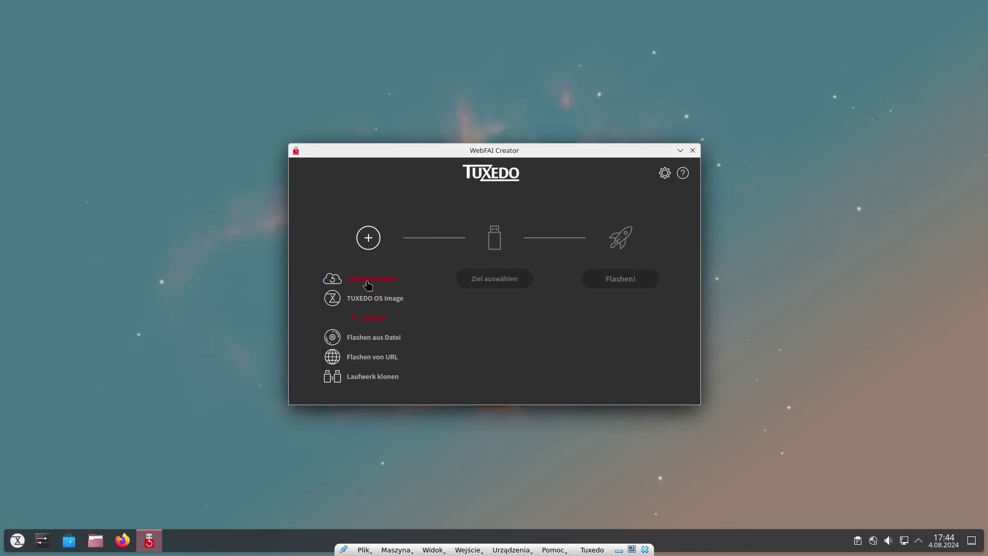
left_click(361, 280)
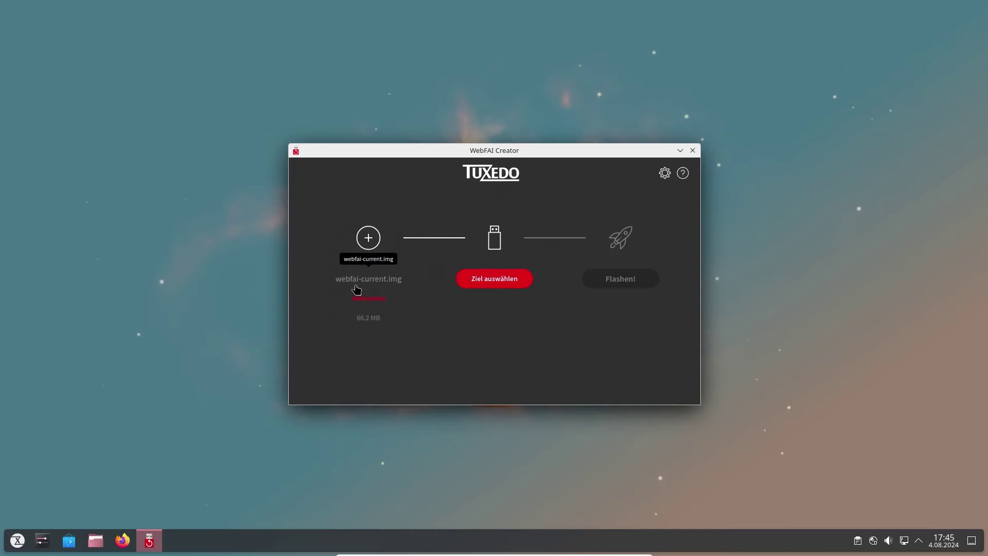
left_click(511, 282)
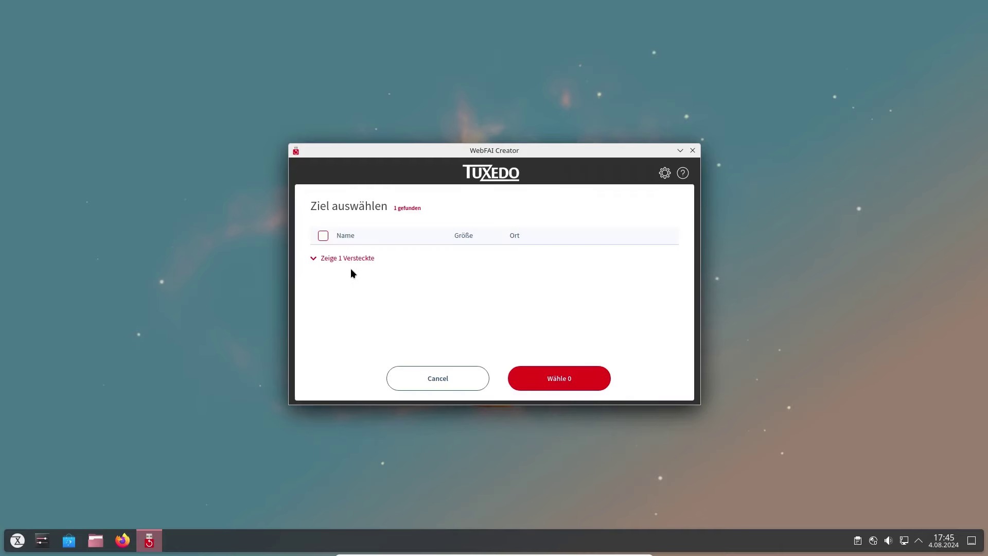
left_click(447, 380)
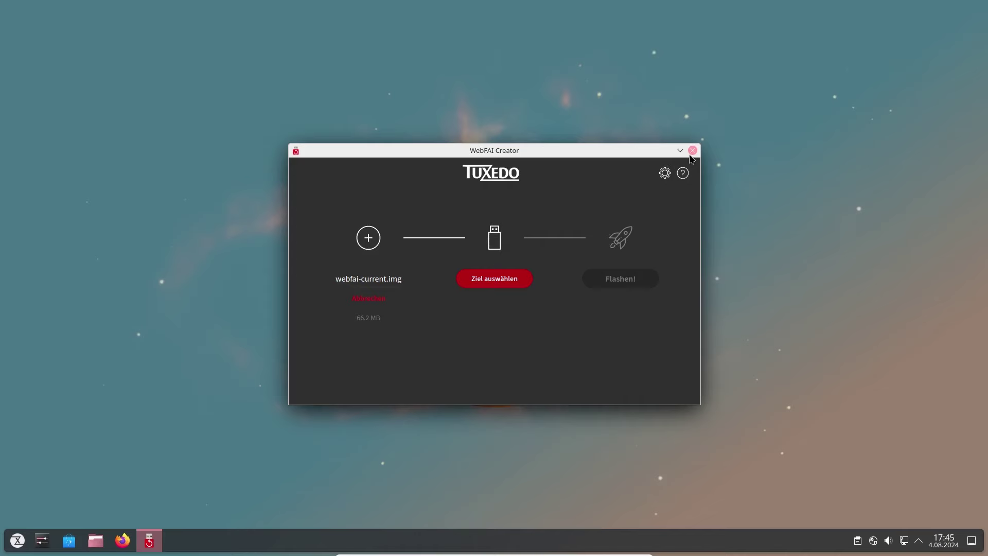
Step: Set WebFAI Creator's interface language to English in its settings and confirm with OK
left_click(663, 177)
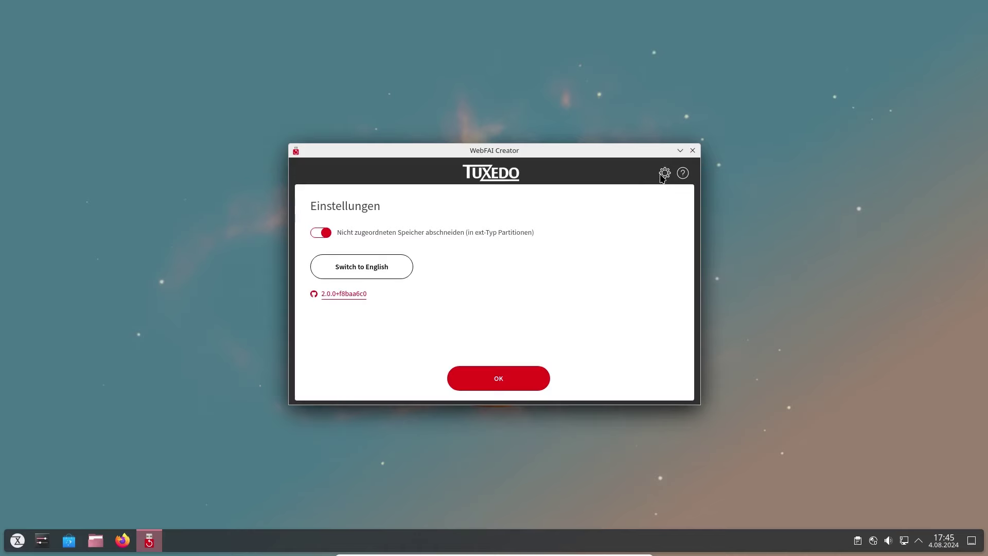
left_click(341, 266)
left_click(348, 274)
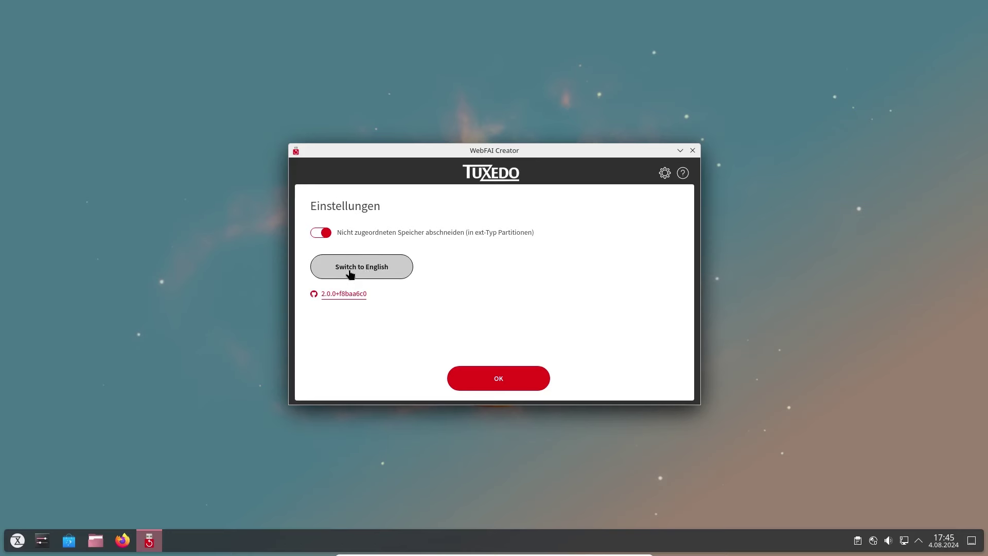
left_click(360, 267)
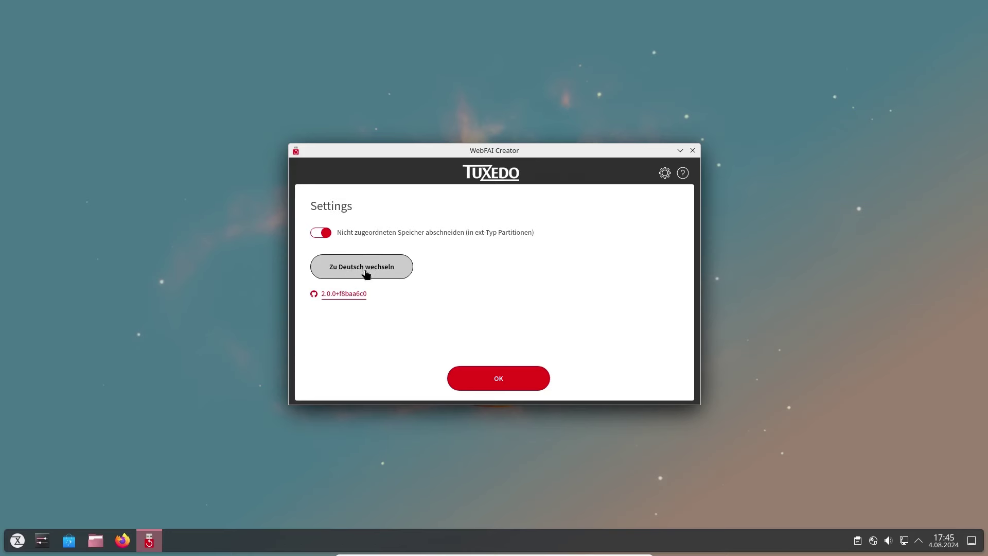
left_click(499, 379)
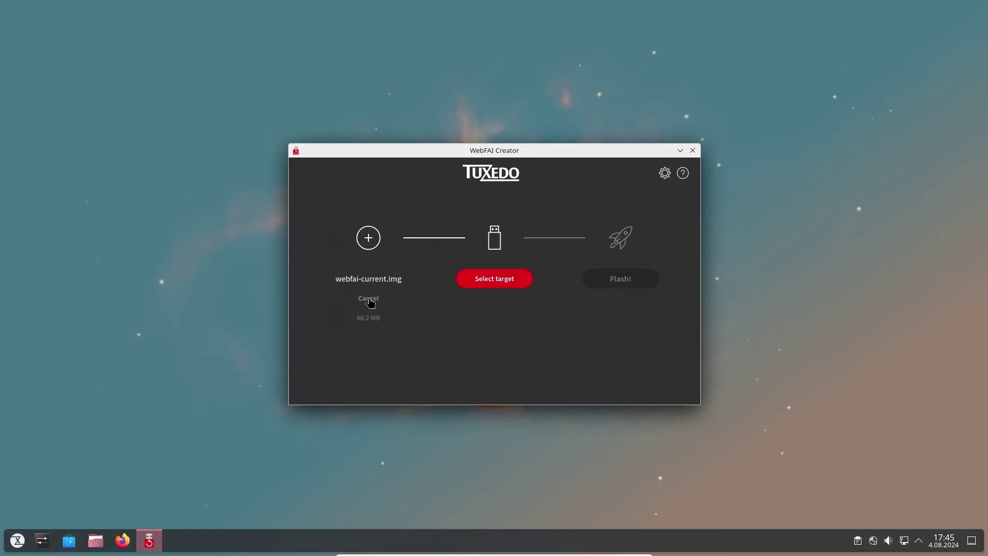
Step: View the chosen image's name and path, dismiss it, and close WebFAI Creator
left_click(363, 282)
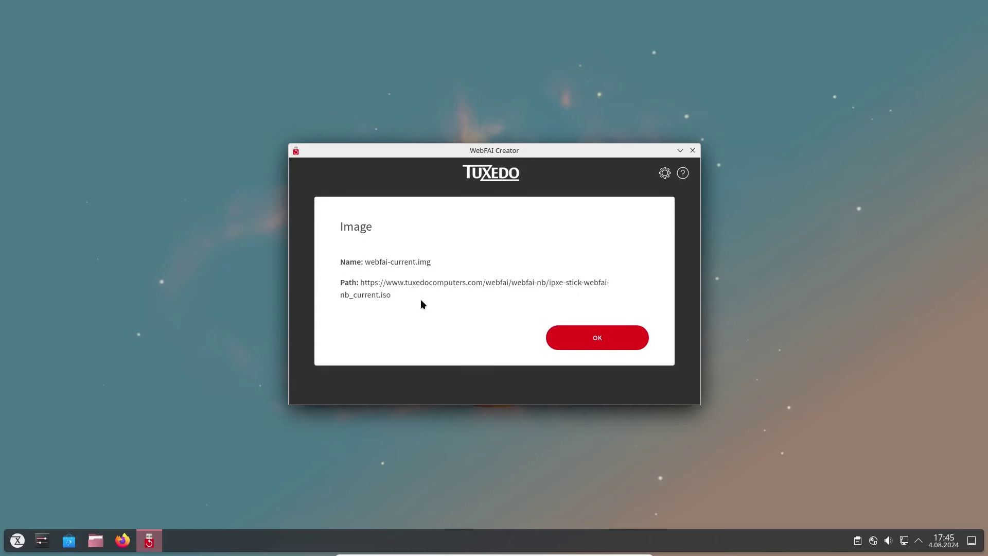
left_click(573, 338)
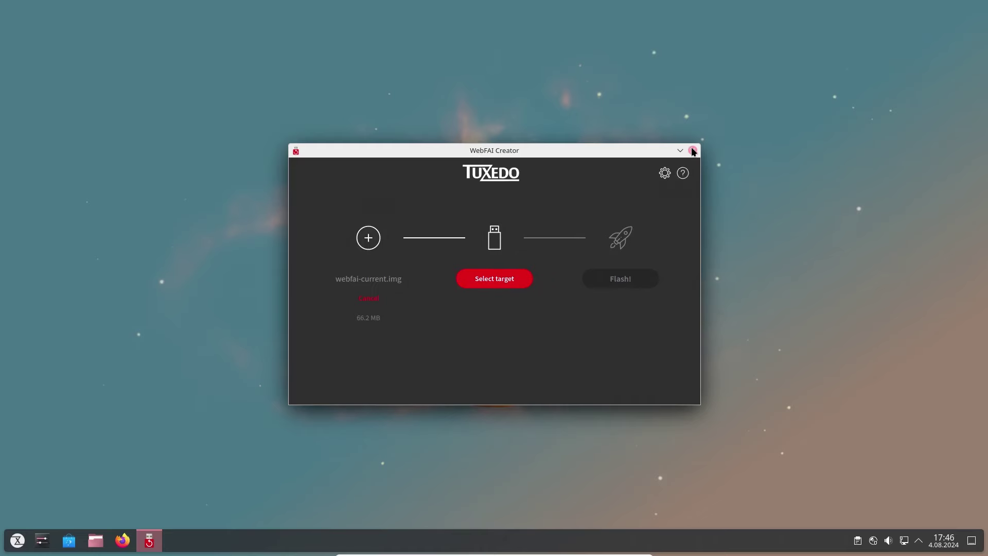
left_click(692, 150)
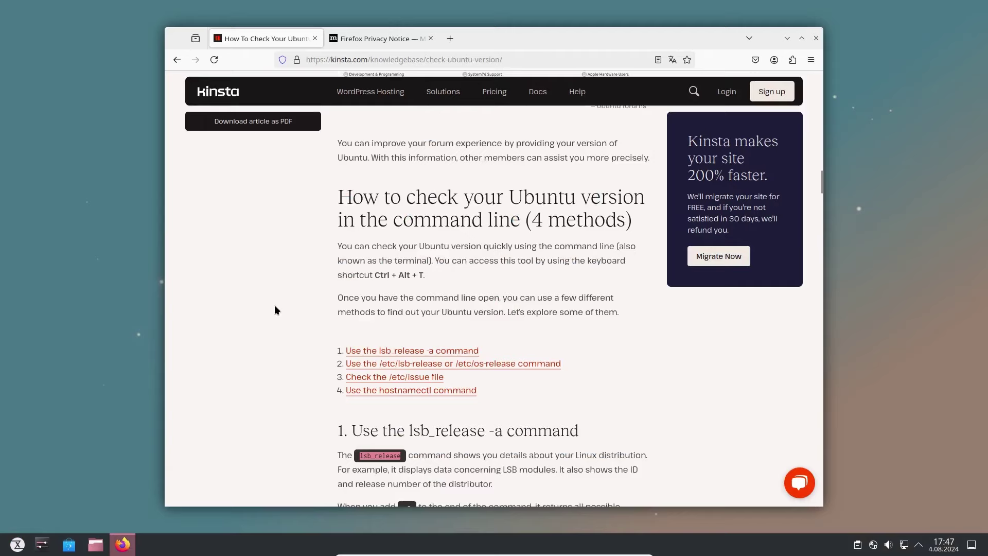
Step: Run the pasted lsb_release command in a new Konsole terminal
scroll(276, 309, "down", 5)
scroll(280, 281, "up", 6)
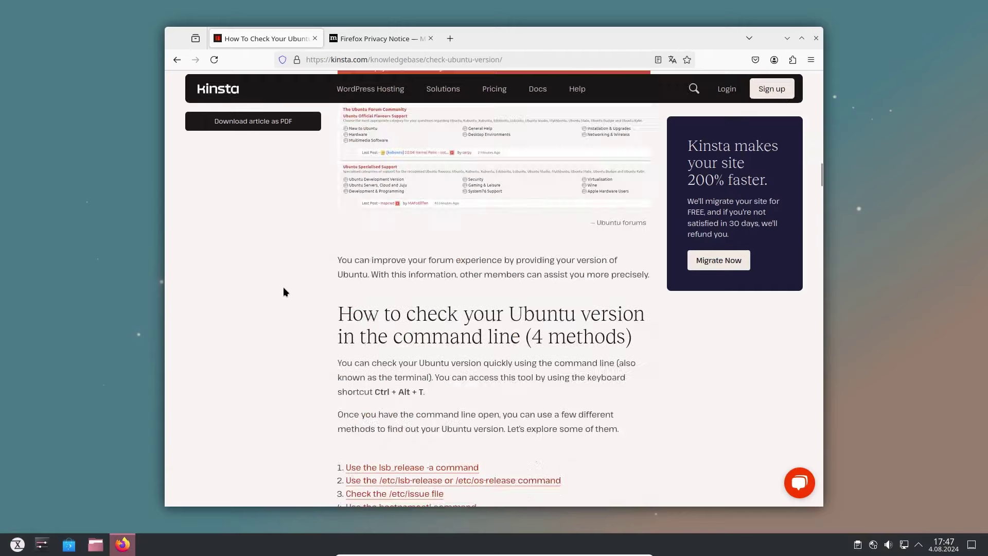
scroll(283, 289, "up", 4)
scroll(281, 292, "down", 2)
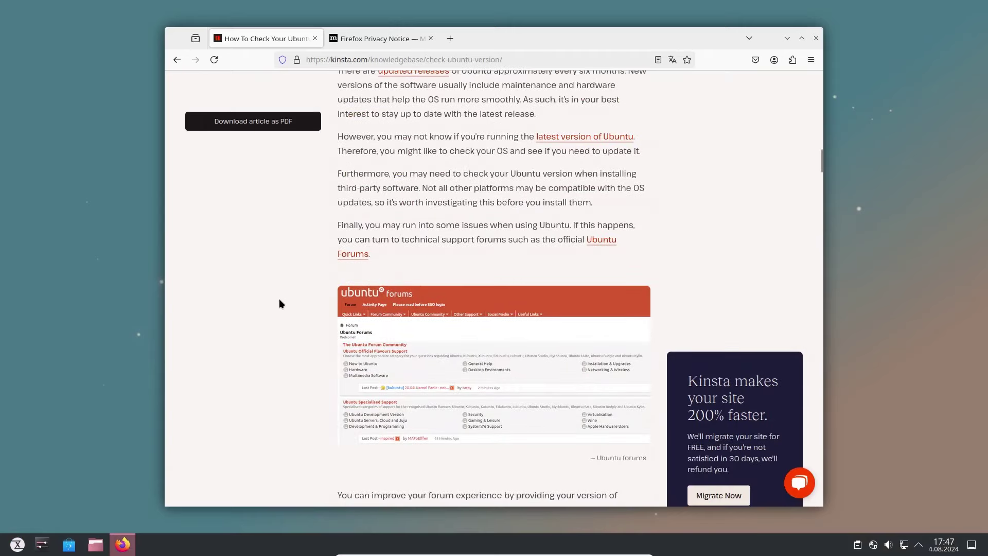
left_click(17, 543)
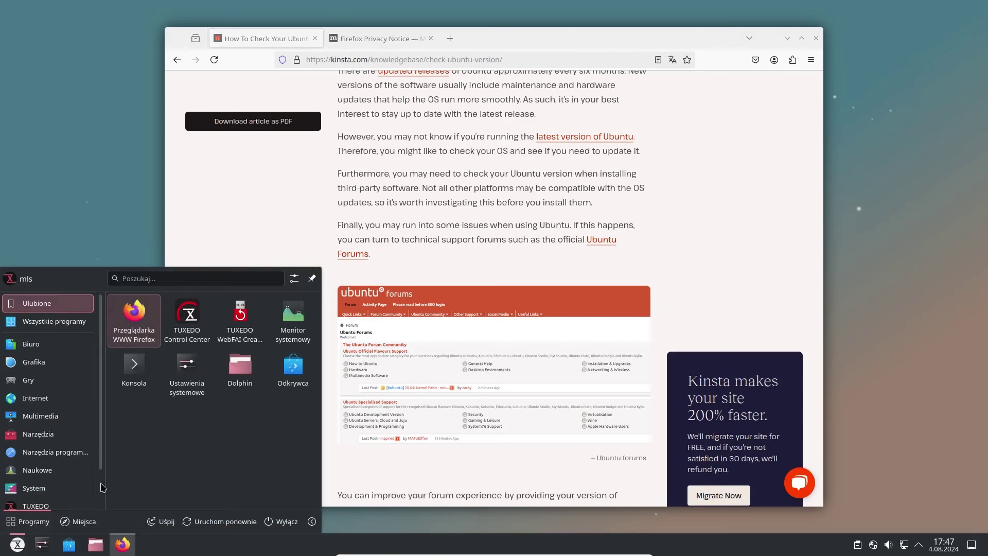
left_click(143, 380)
type("lsb_release")
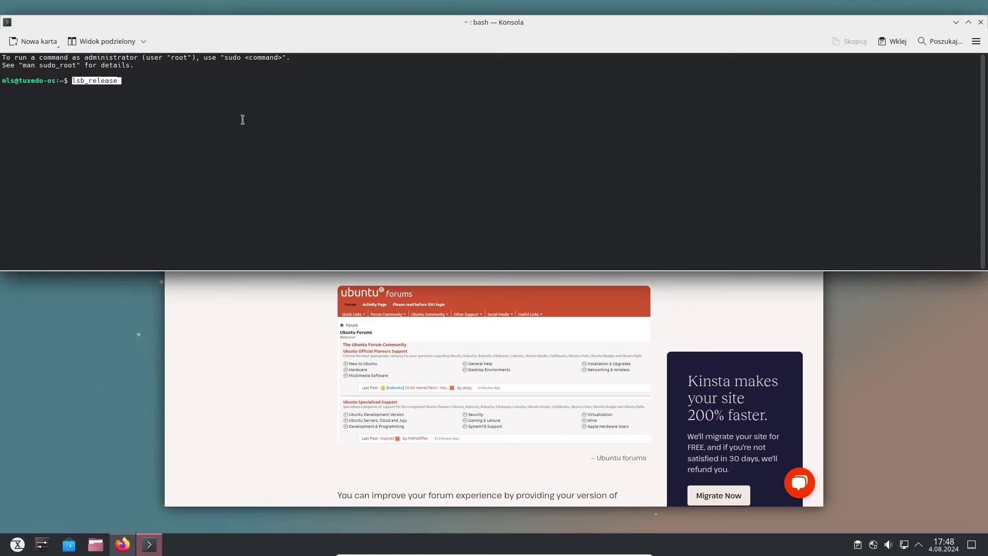
key("Return")
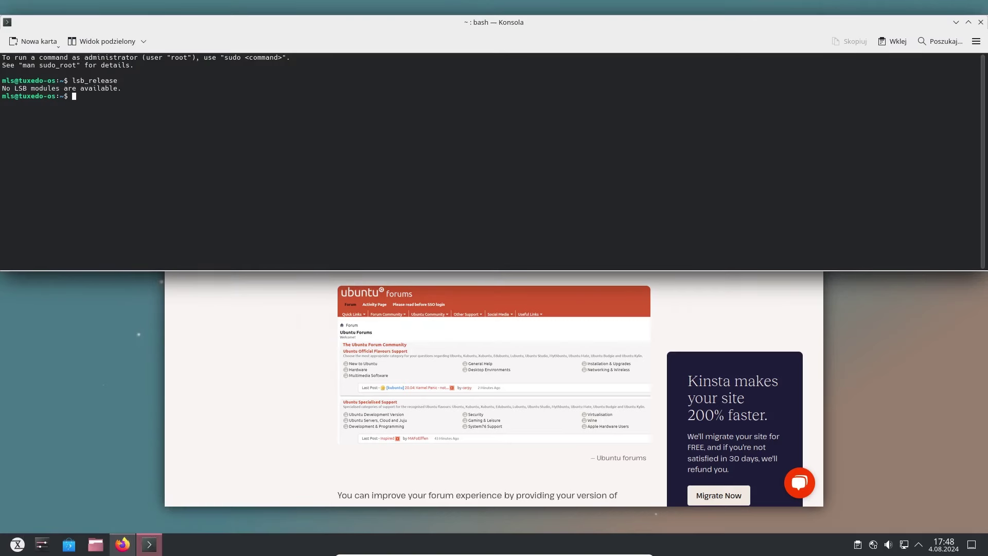
Step: In the Kinsta article's section 2, select the /etc/lsb-release command and open its copy menu
left_click(300, 329)
scroll(304, 293, "down", 10)
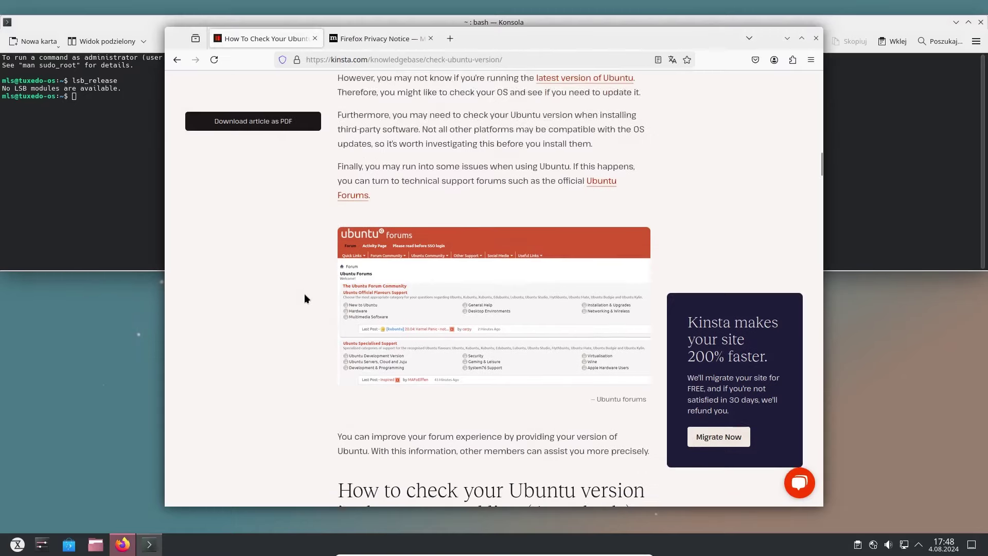
scroll(257, 293, "down", 5)
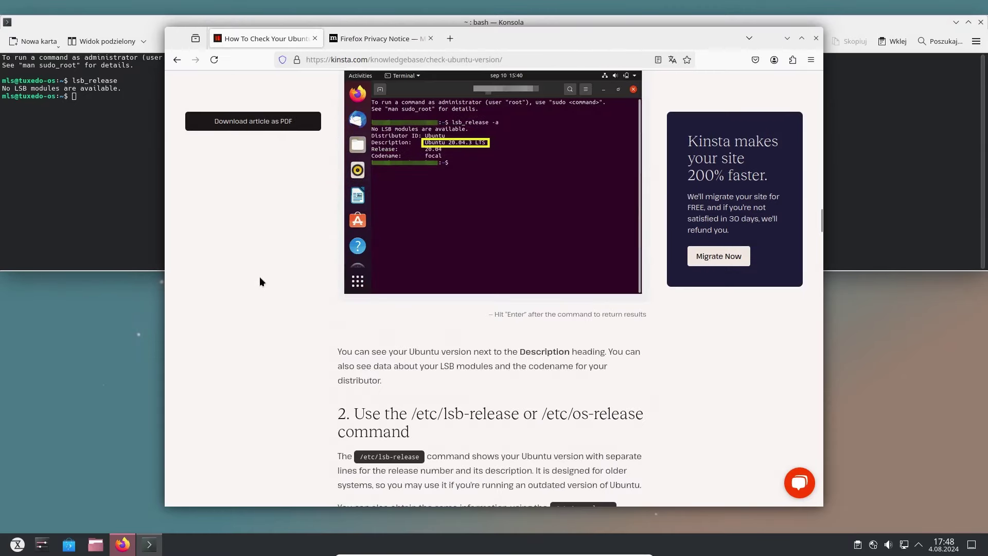
scroll(260, 273, "down", 2)
left_click_drag(422, 340, 370, 341)
right_click(370, 341)
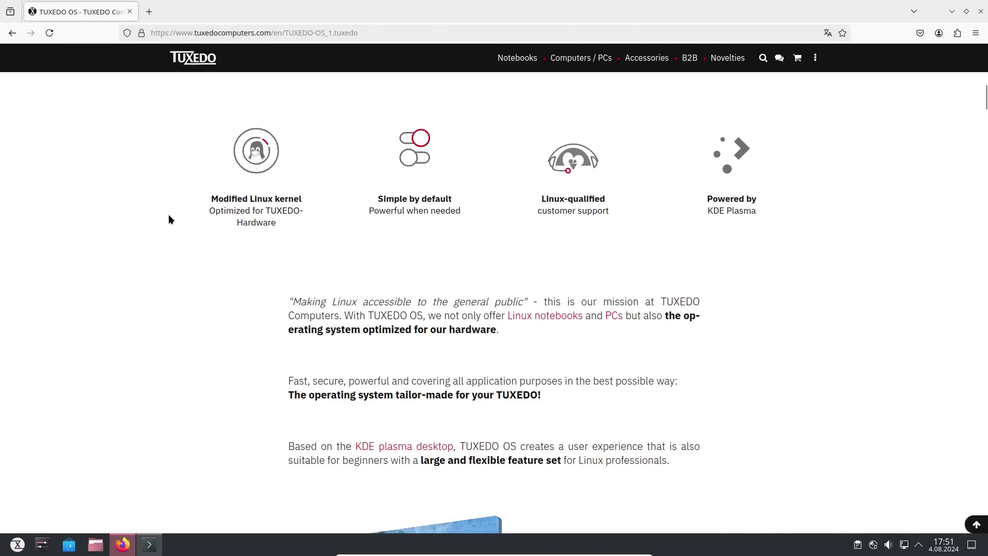
Step: Select the Modified Linux kernel feature text, then read down the TUXEDO OS page
left_click_drag(192, 199, 305, 215)
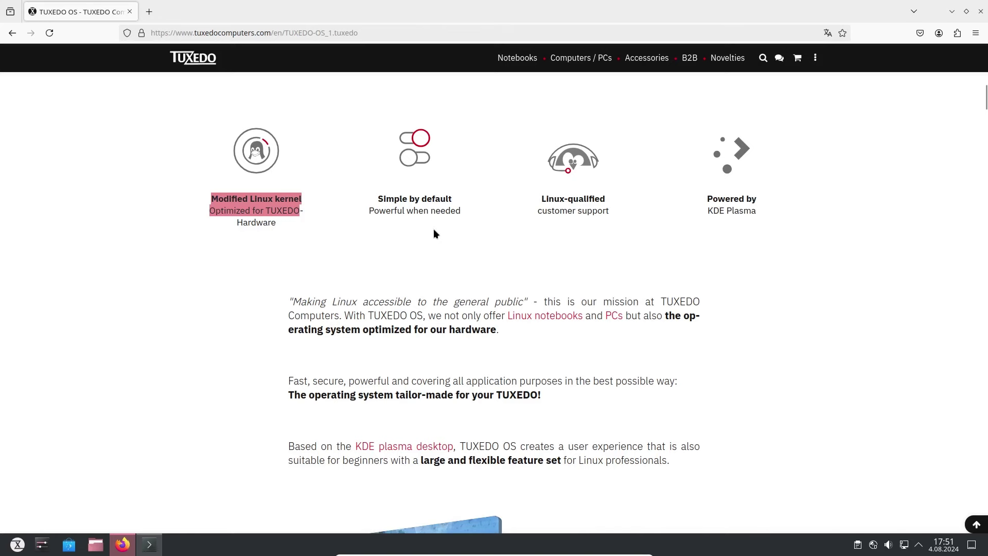
left_click(137, 309)
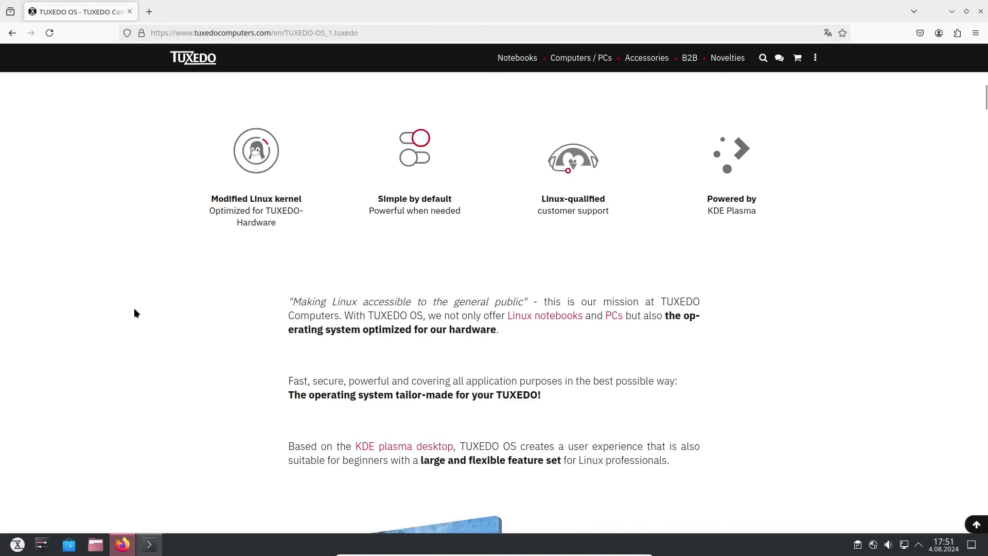
scroll(134, 309, "down", 5)
scroll(135, 309, "down", 8)
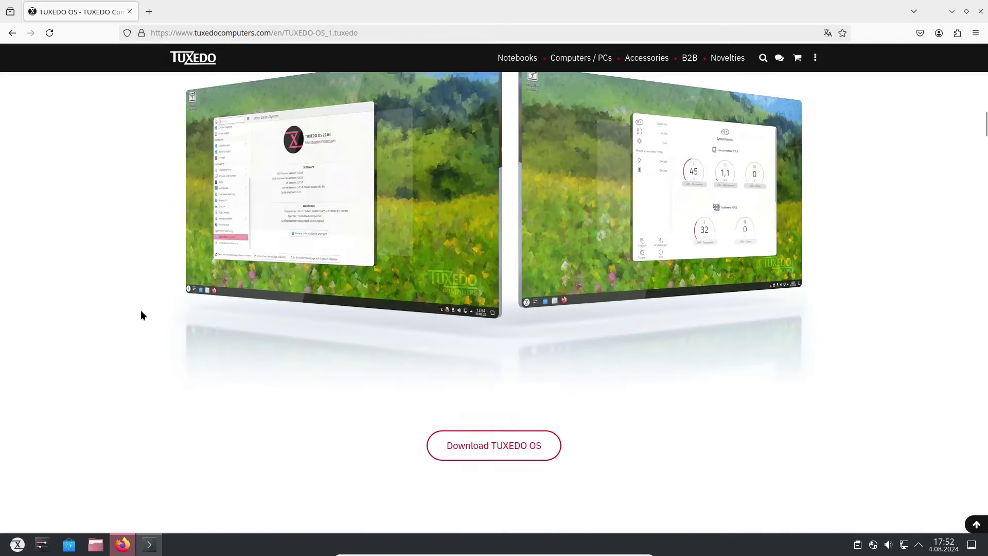
scroll(146, 319, "down", 5)
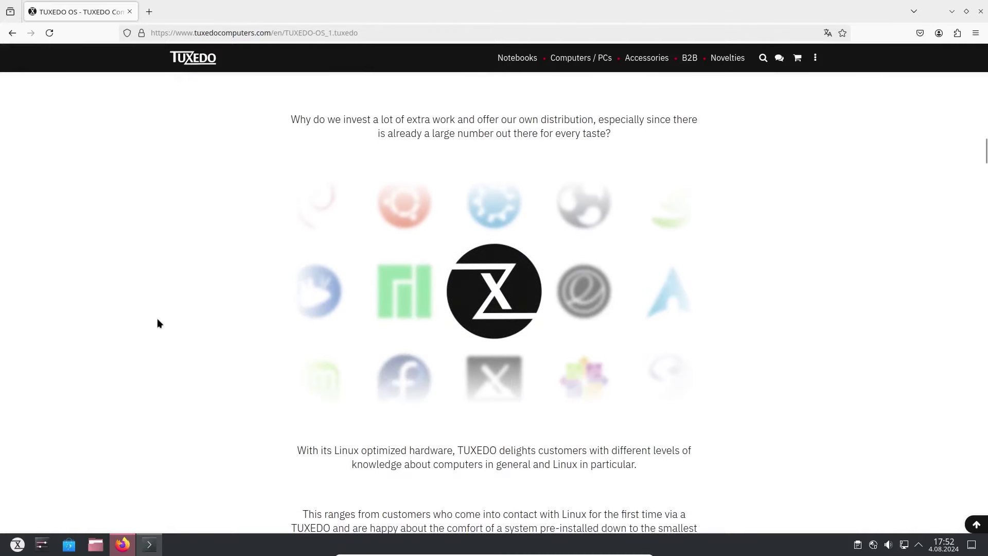
scroll(156, 318, "down", 7)
Step: Scroll back to the top and open the Computers / PCs section
scroll(159, 322, "down", 2)
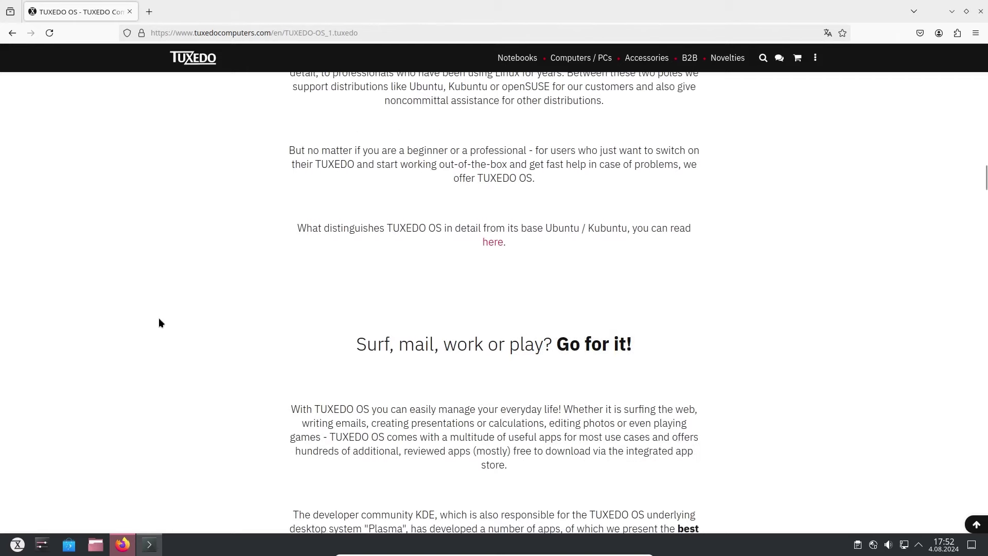
scroll(152, 322, "up", 10)
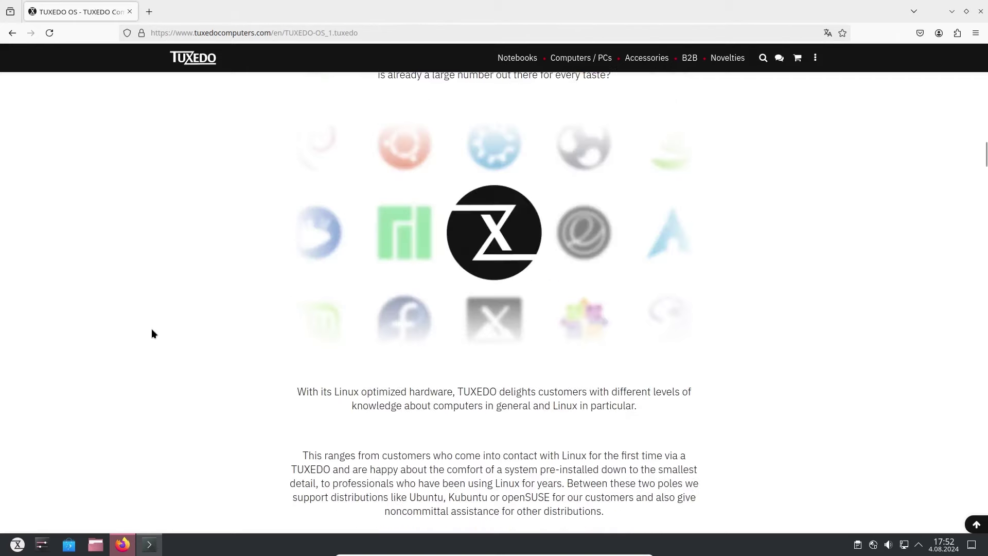
scroll(158, 331, "up", 8)
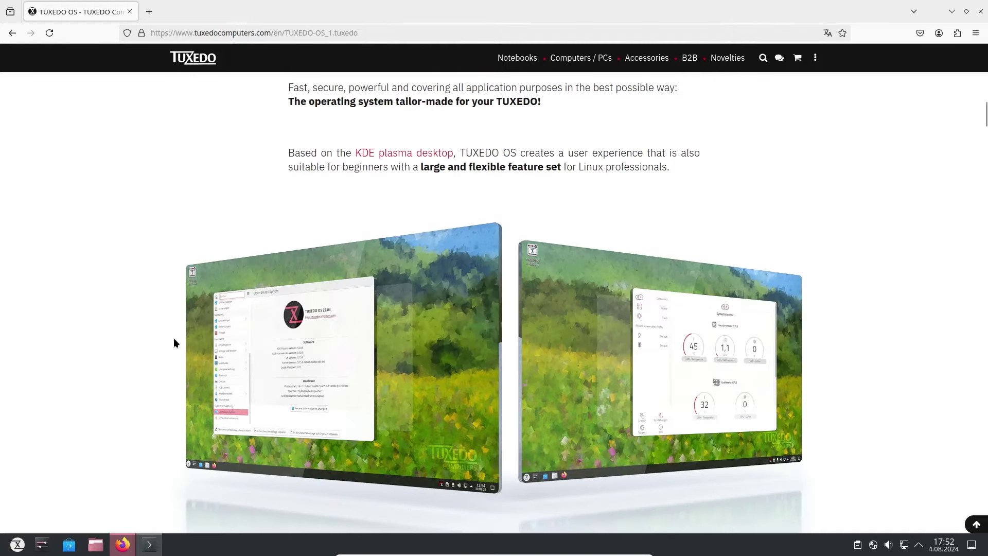
scroll(173, 339, "up", 5)
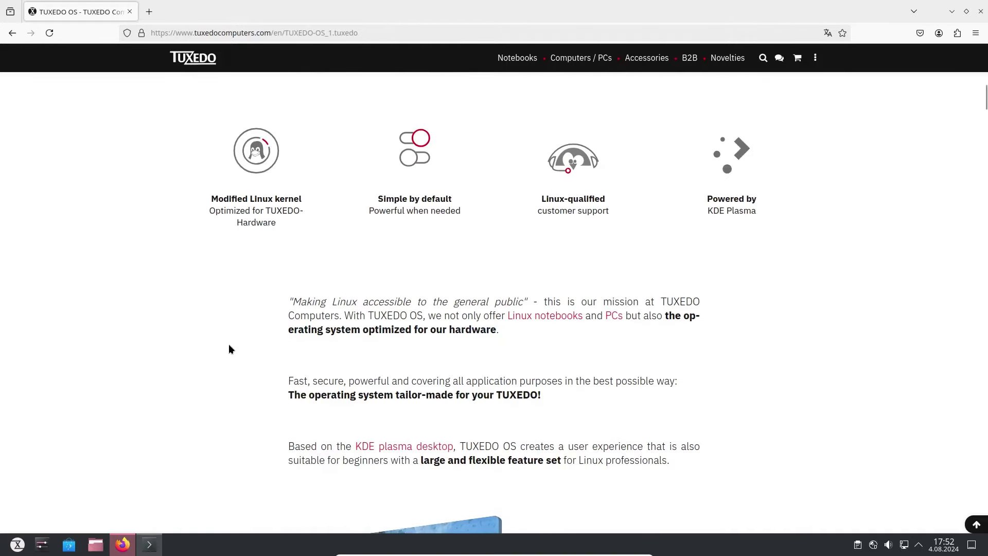
scroll(229, 349, "up", 1)
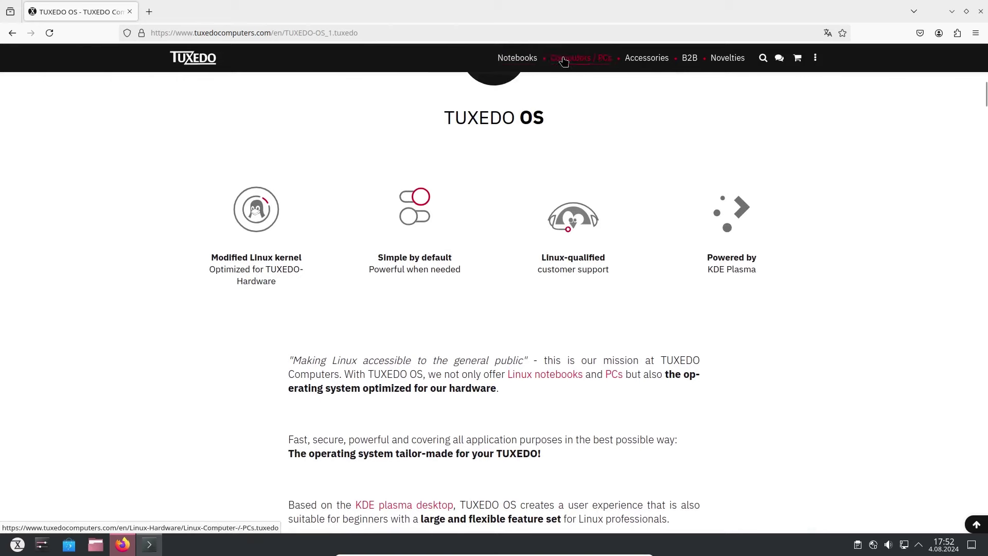
left_click(581, 57)
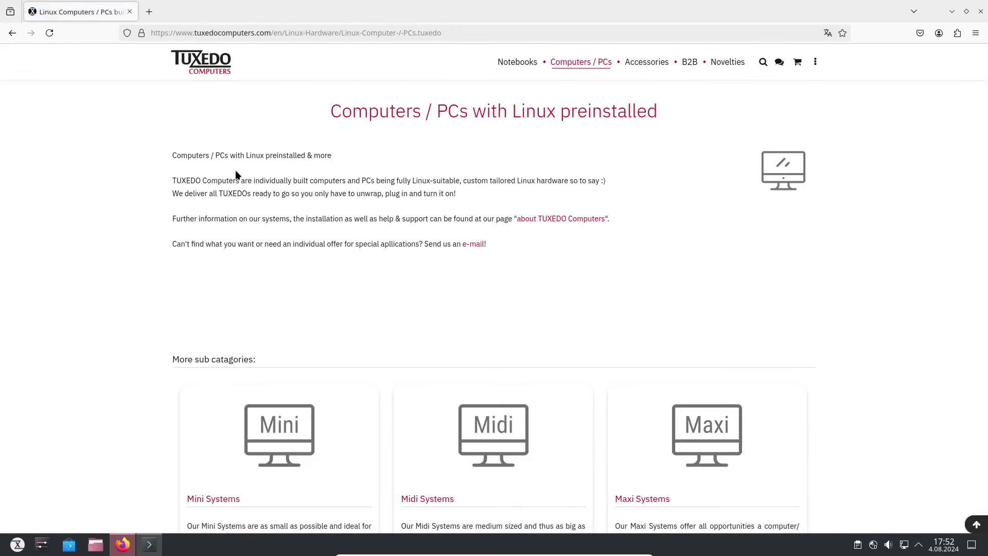
Step: Open all computer systems and filter Size to Midi and Mini Systems
left_click(242, 428)
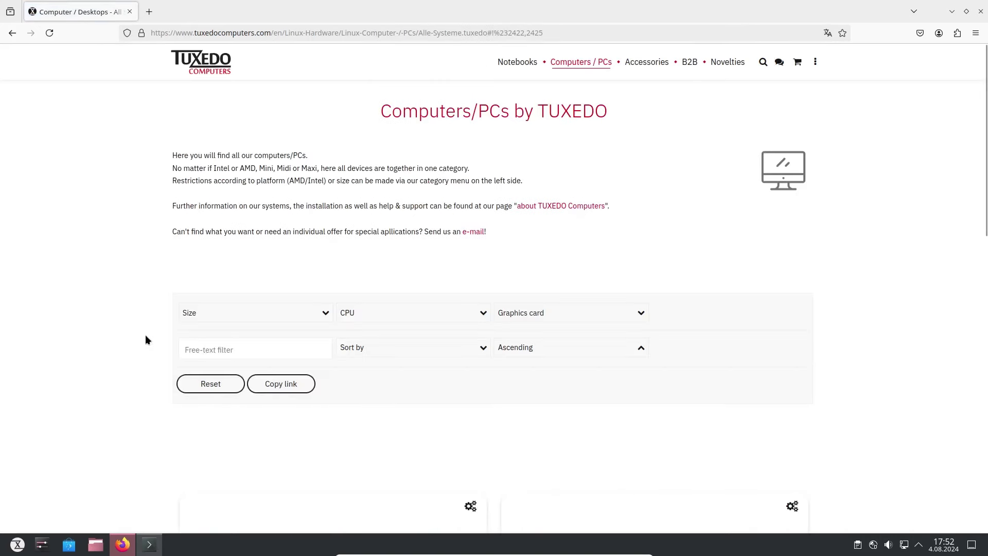
left_click(242, 320)
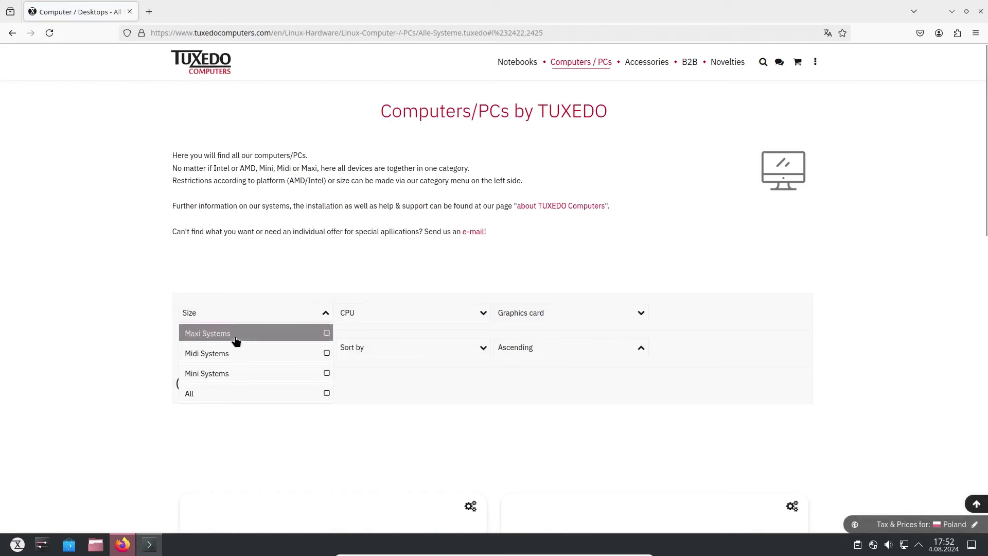
left_click(252, 353)
left_click(252, 373)
Step: Add AMD CPU and AMD Radeon RX graphics filters, then close Firefox
left_click(357, 317)
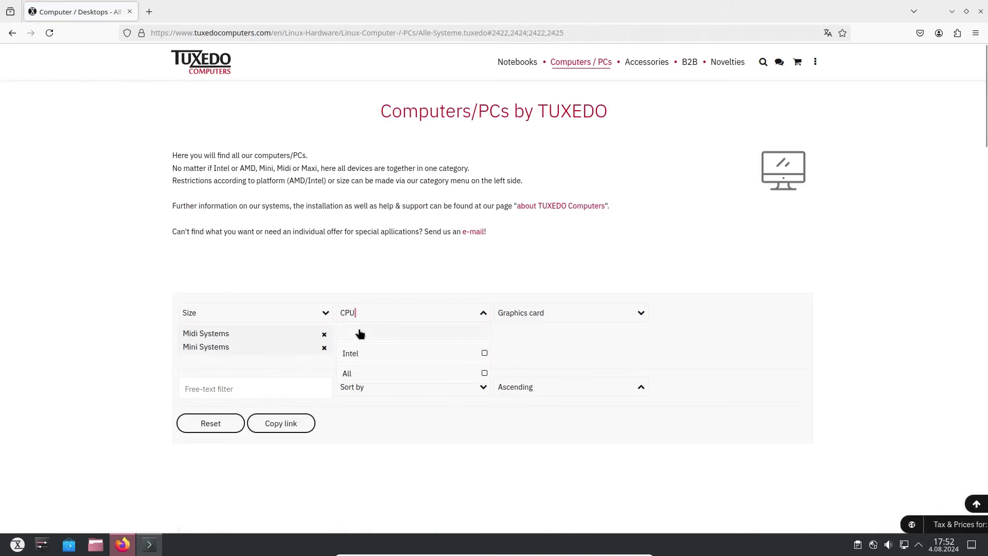
left_click(360, 335)
left_click(514, 315)
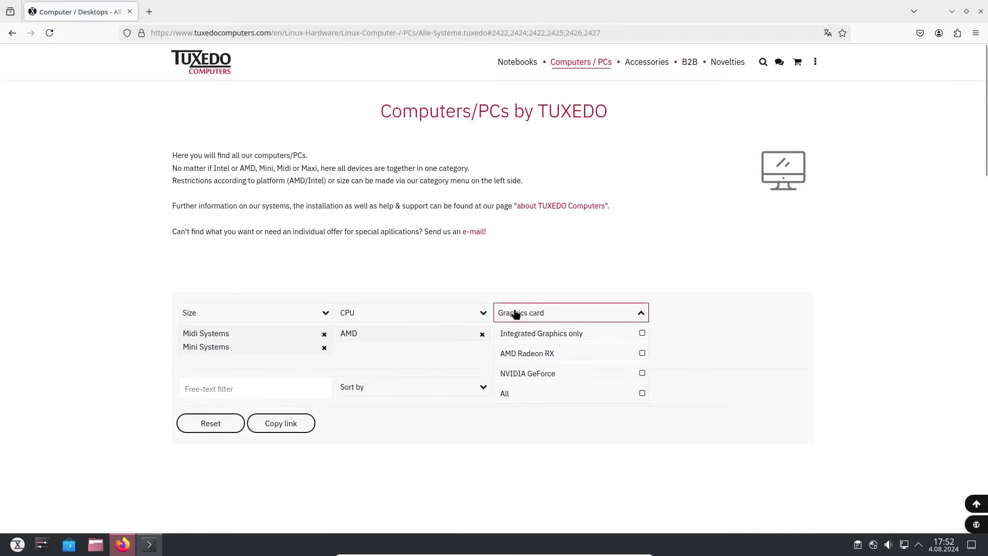
left_click(524, 354)
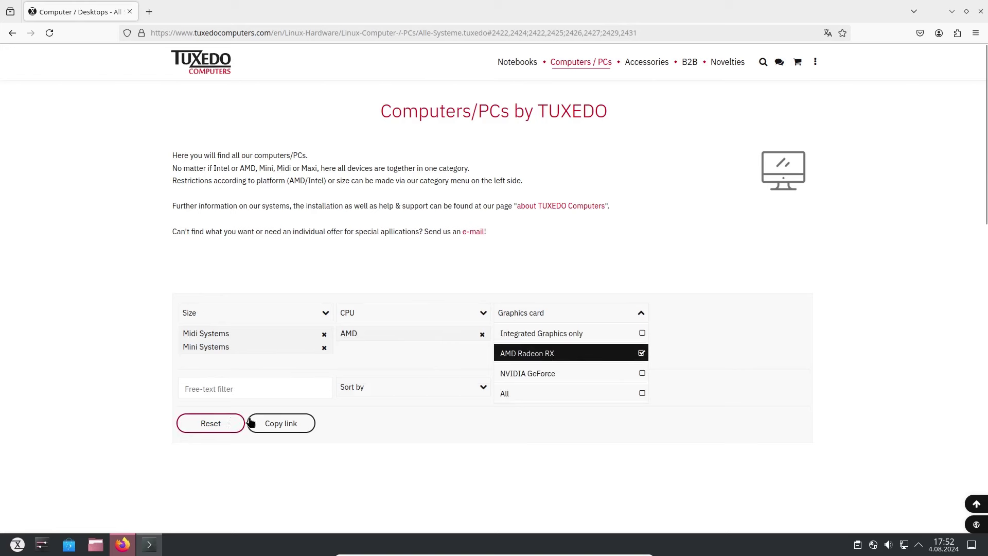
left_click(905, 208)
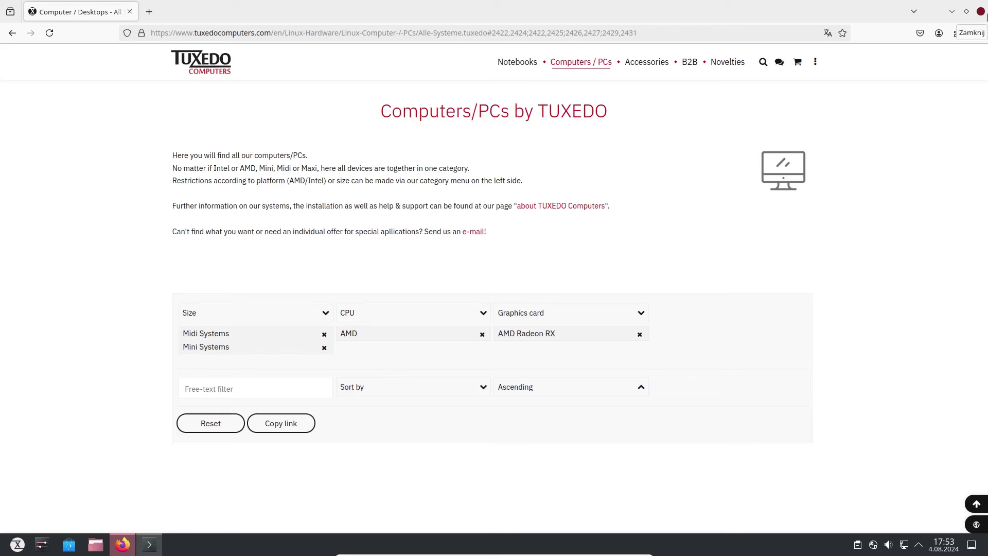
left_click(983, 14)
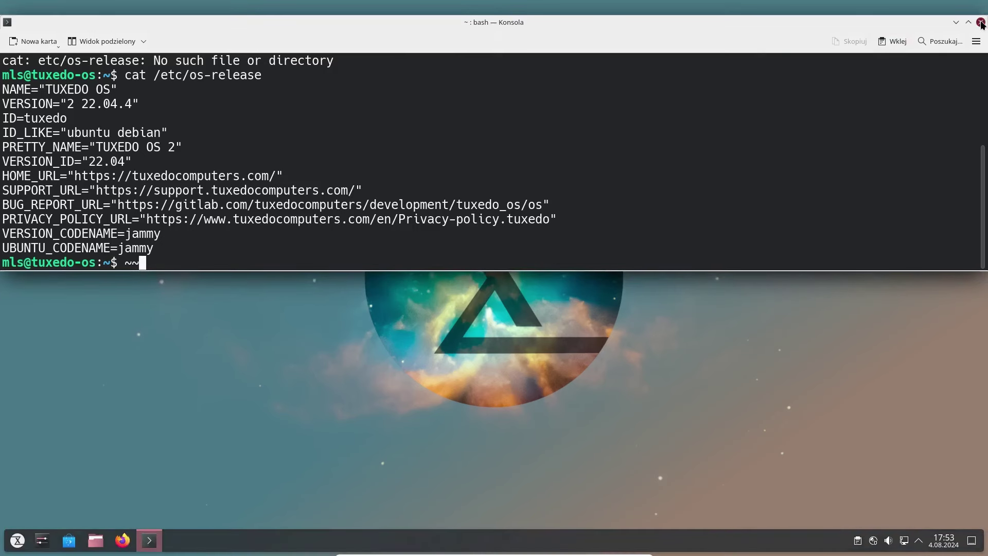
Step: Close the Konsole window showing the cat /etc/os-release output
left_click(981, 23)
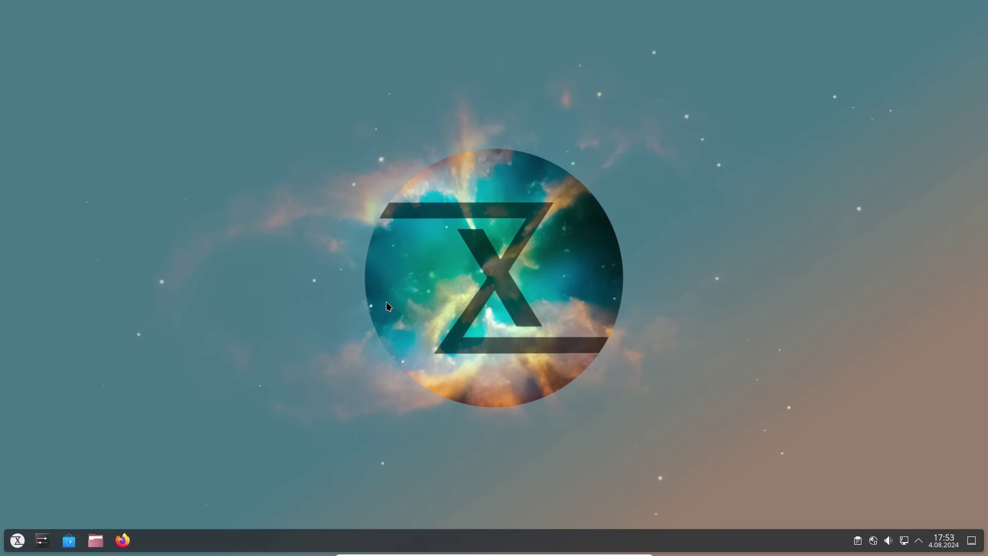
left_click(17, 541)
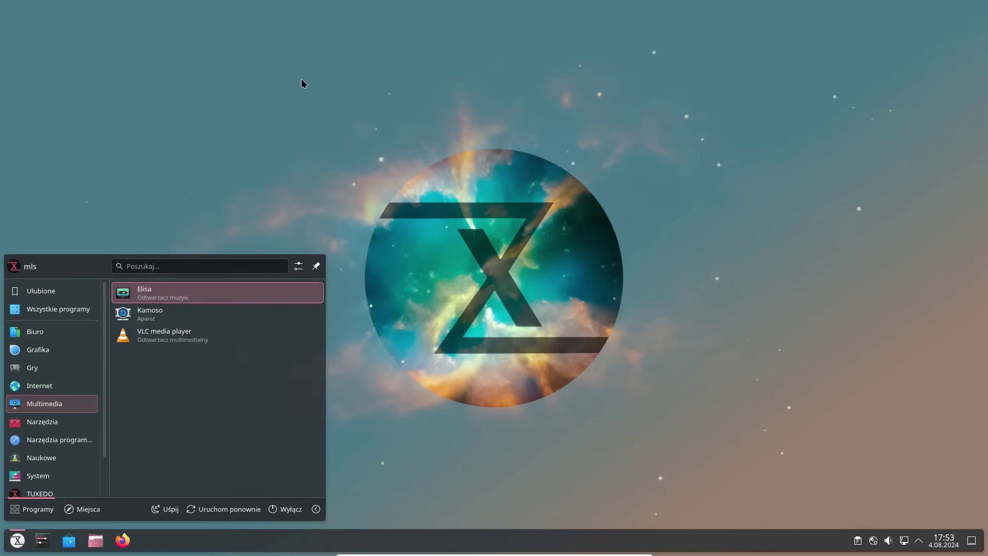
left_click(353, 254)
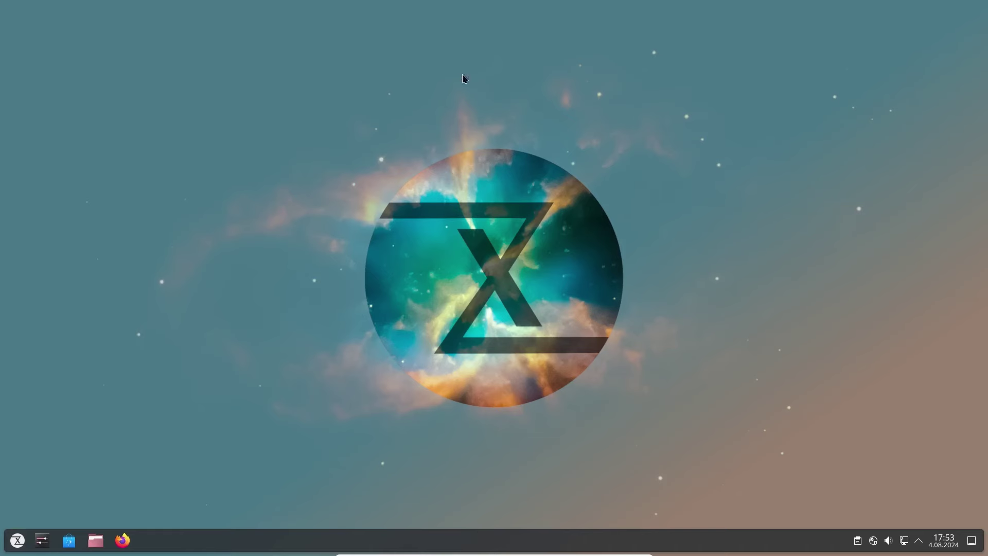
right_click(345, 72)
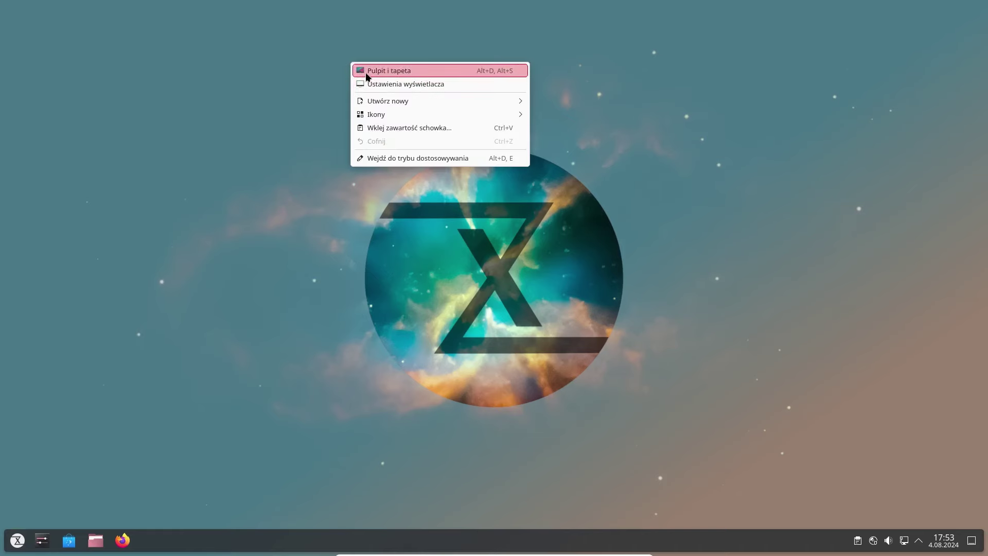
left_click(366, 72)
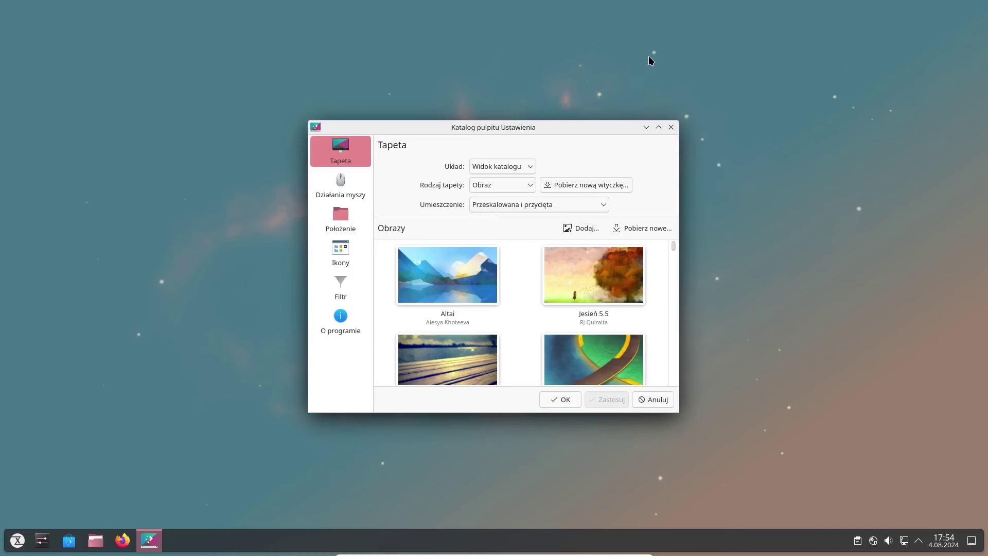
left_click(671, 127)
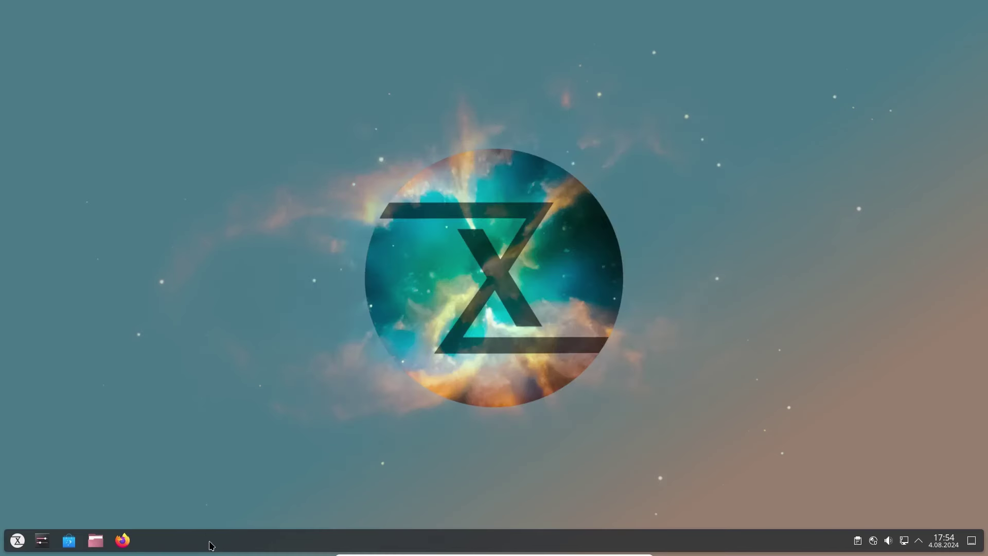
Step: Start a new Konsola terminal and run uname -r, showing kernel 6.5.0-10043-tuxedo
left_click(20, 540)
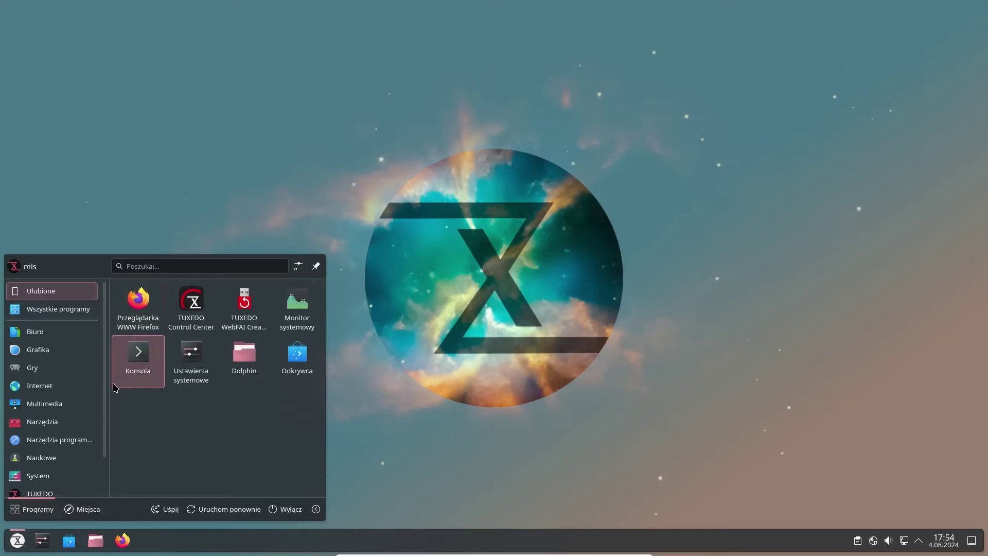
left_click(138, 354)
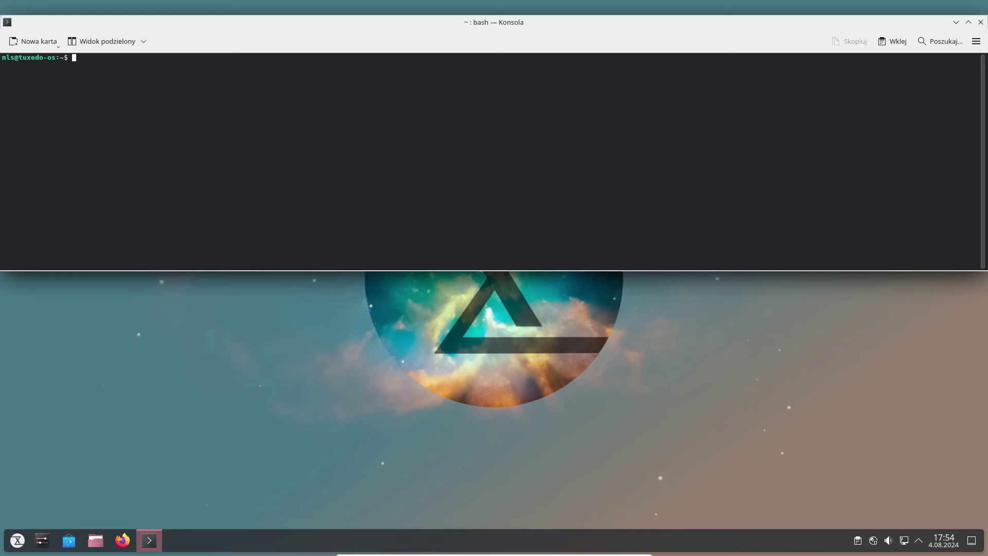
type("uname -r")
key("Return")
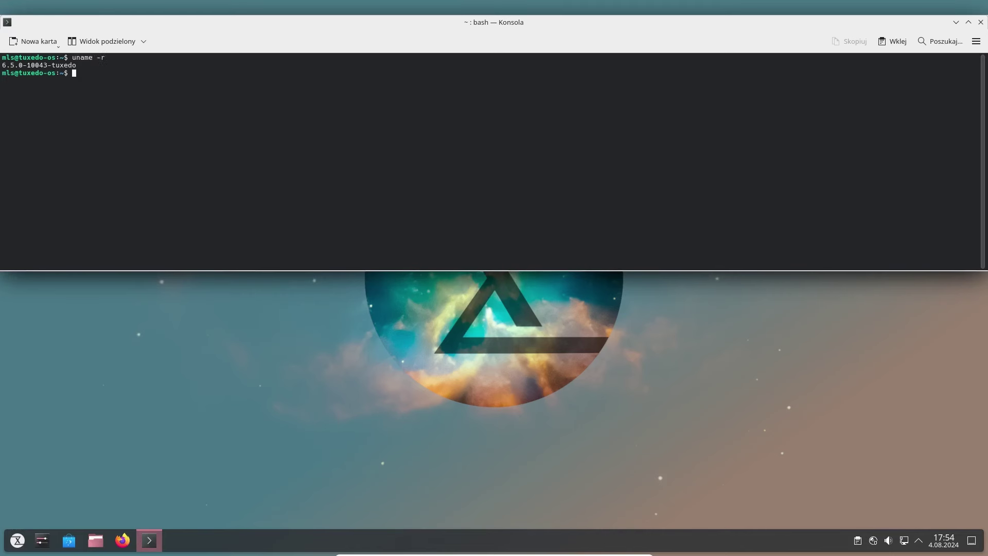